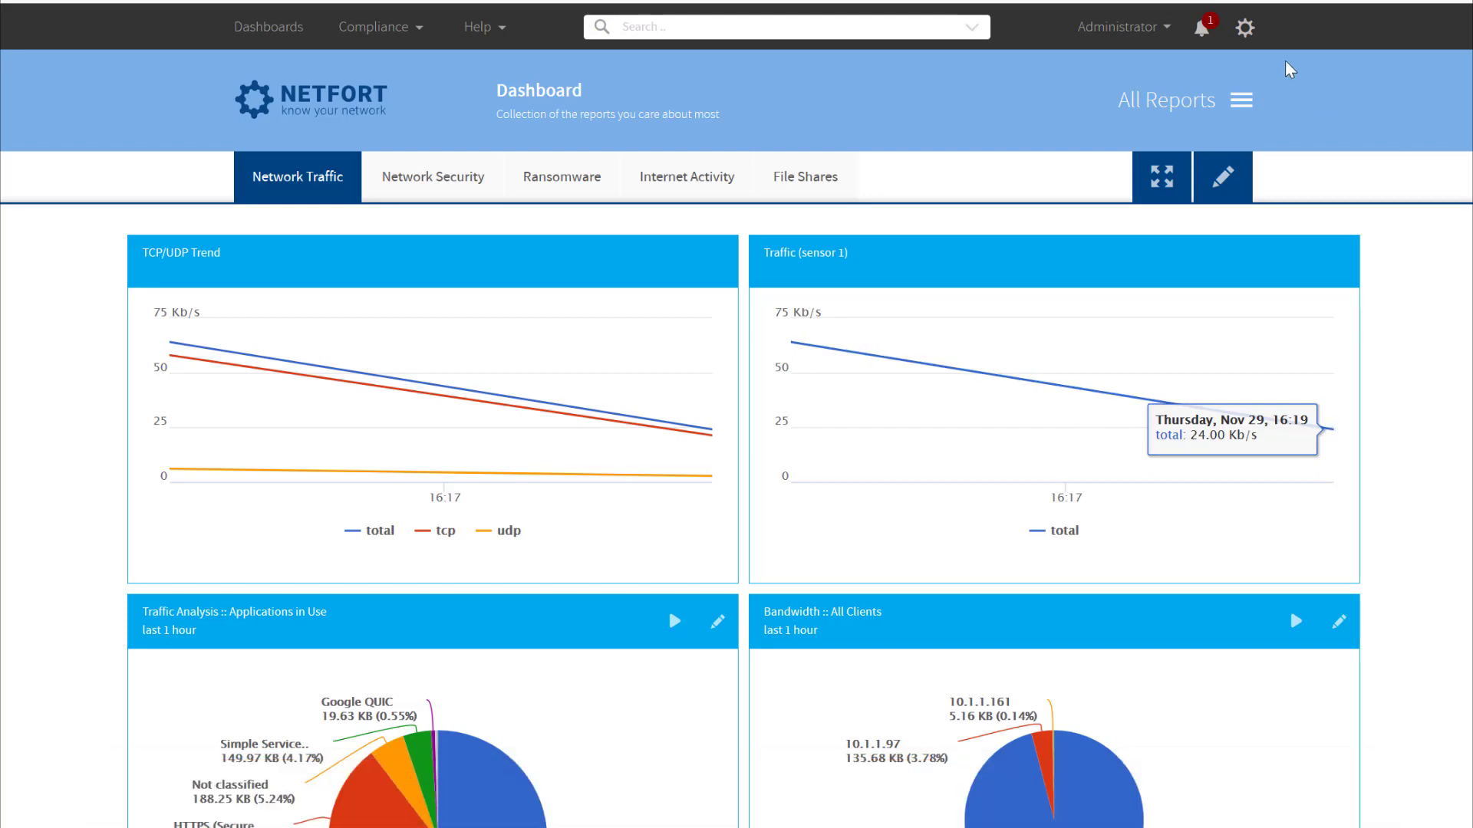
Step: Go to Settings and open Local IDS signatures, which shows an empty signature list
click(1243, 31)
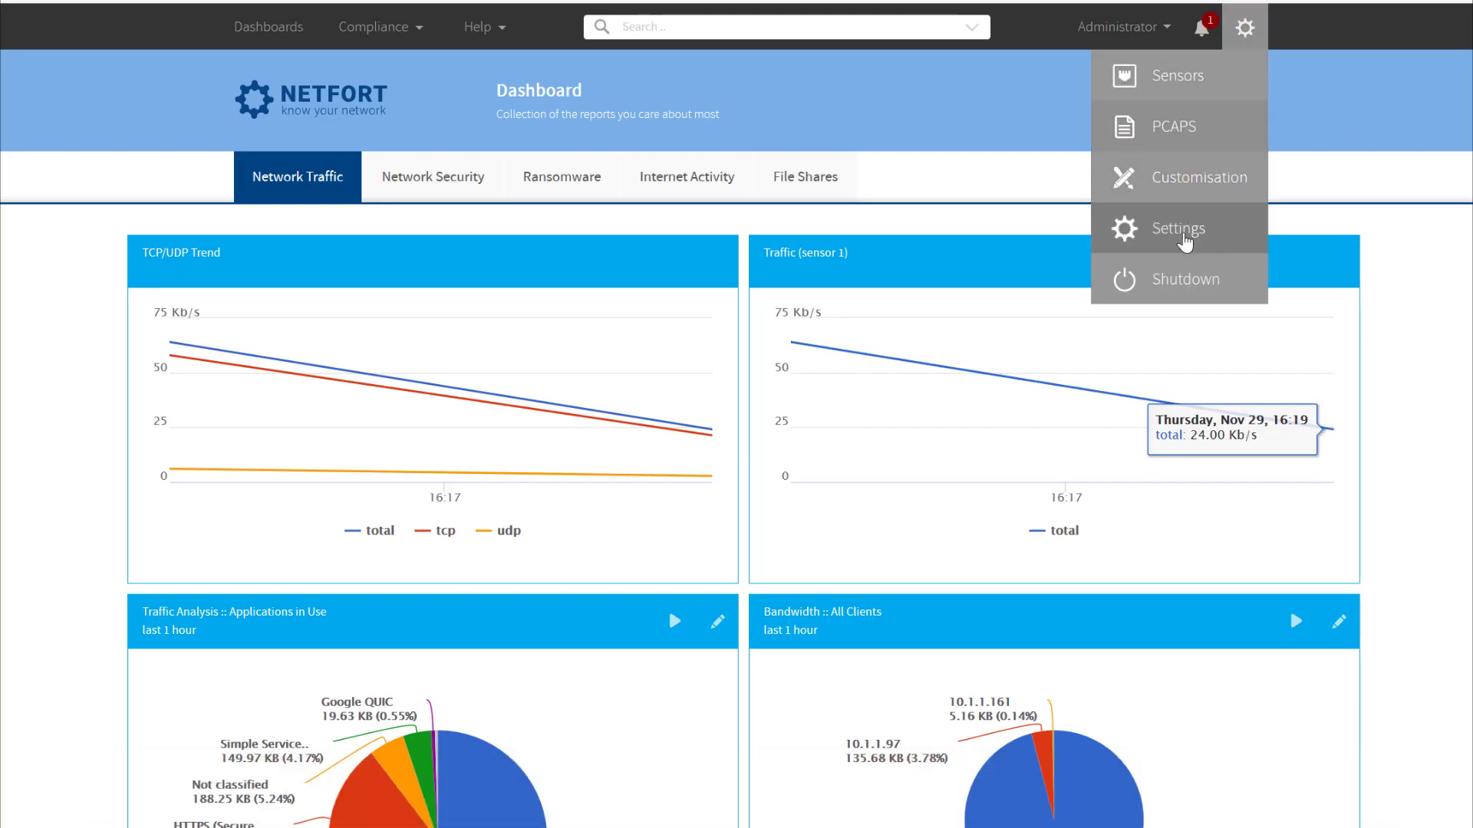
click(1185, 241)
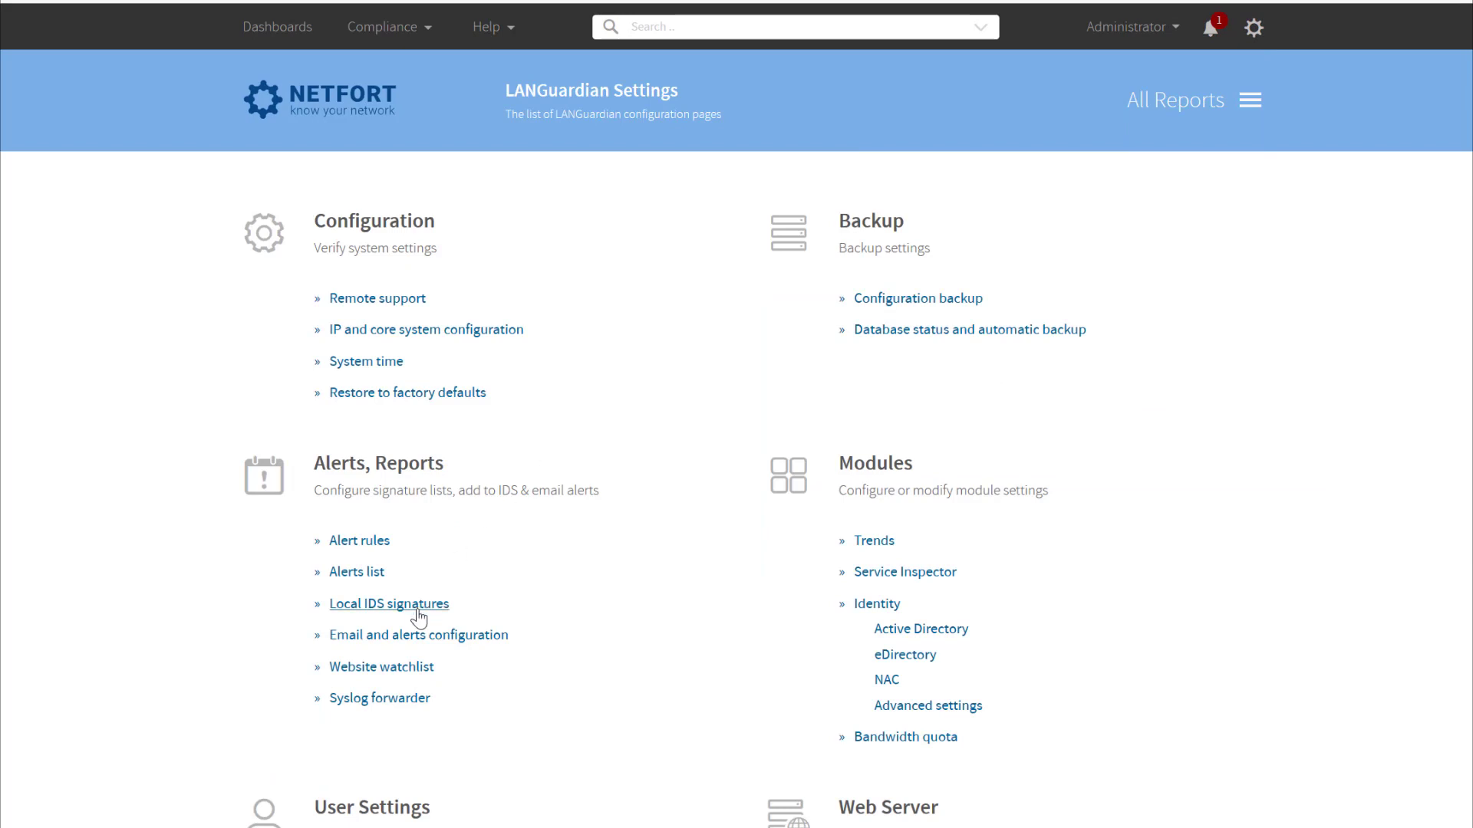
click(418, 607)
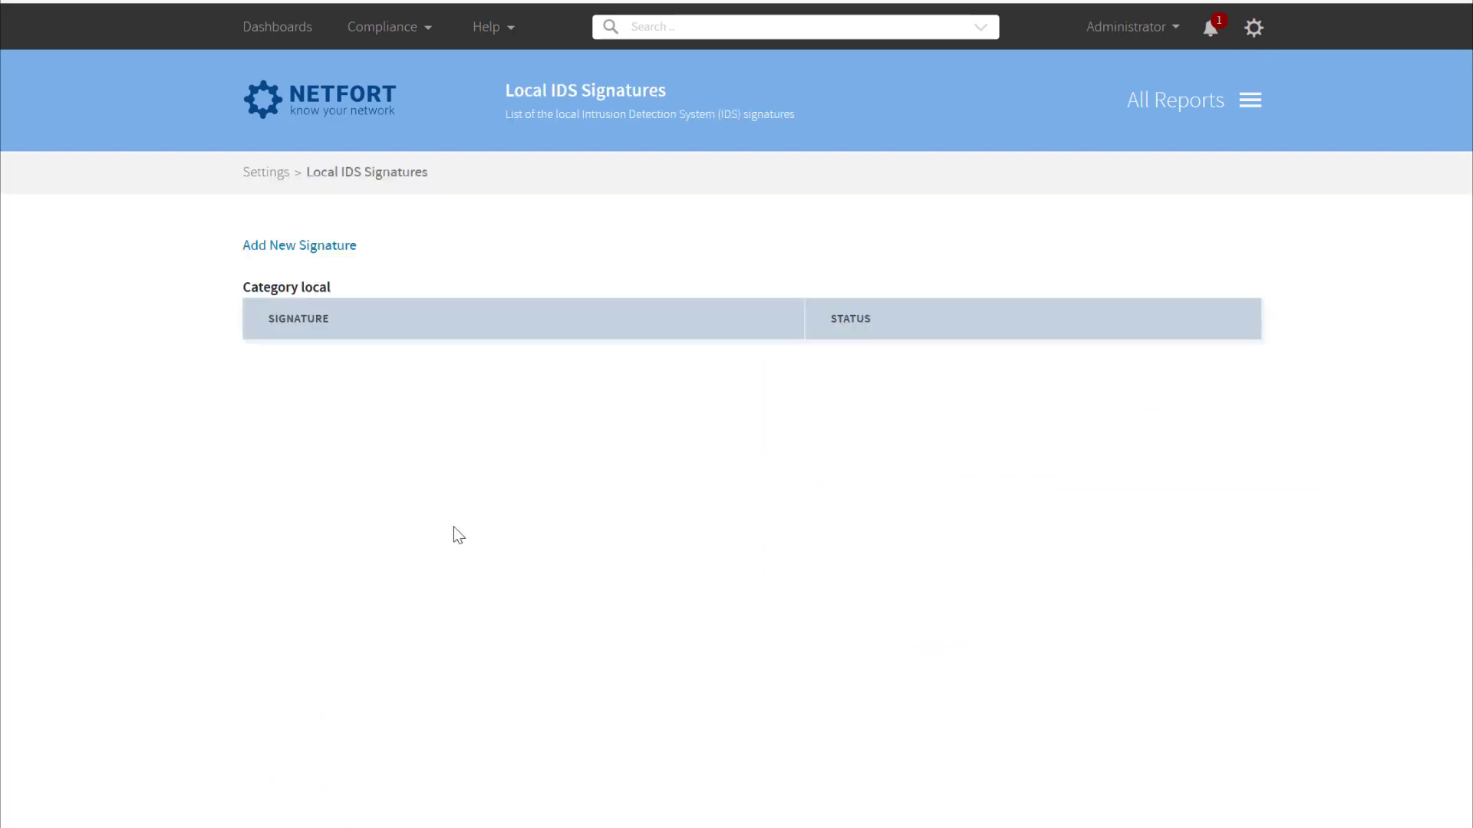
Step: Add new signature 1000003 and change its rule header to 'alert tcp any any -> any any'
click(277, 245)
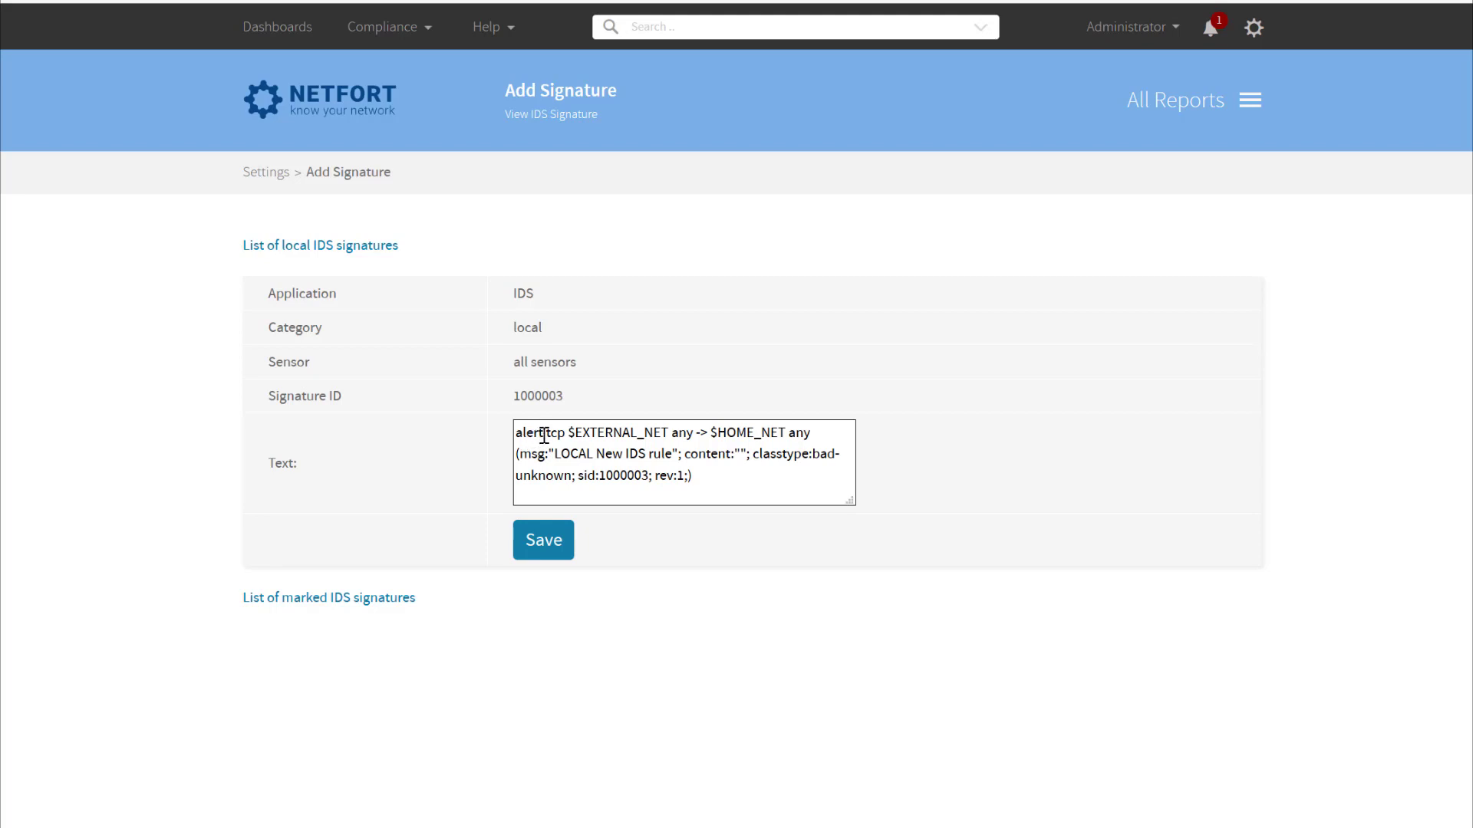
double_click(528, 436)
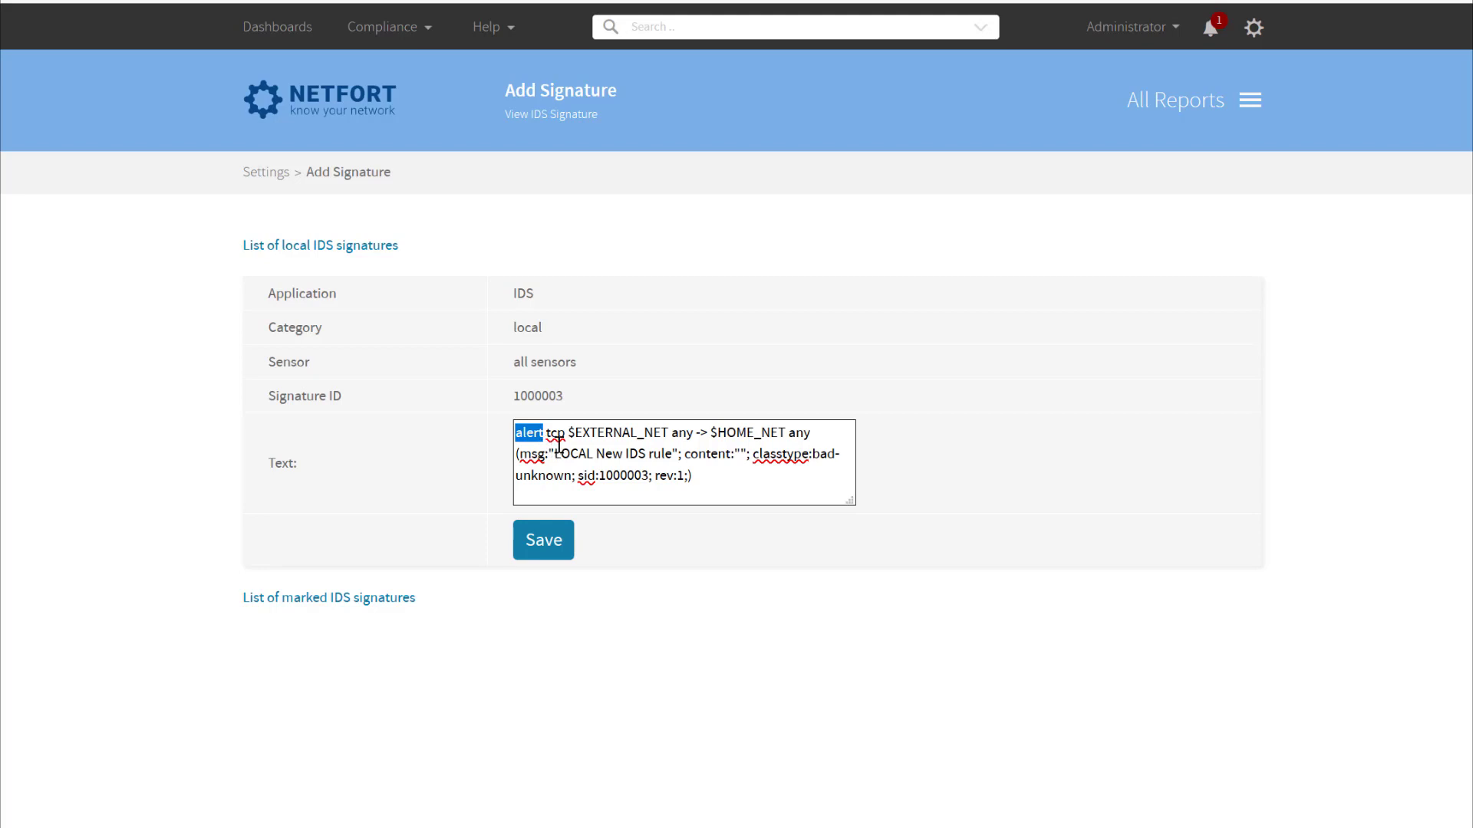
mouse_move(566, 433)
mouse_down()
mouse_move(605, 432)
mouse_move(589, 432)
mouse_up()
key(Left)
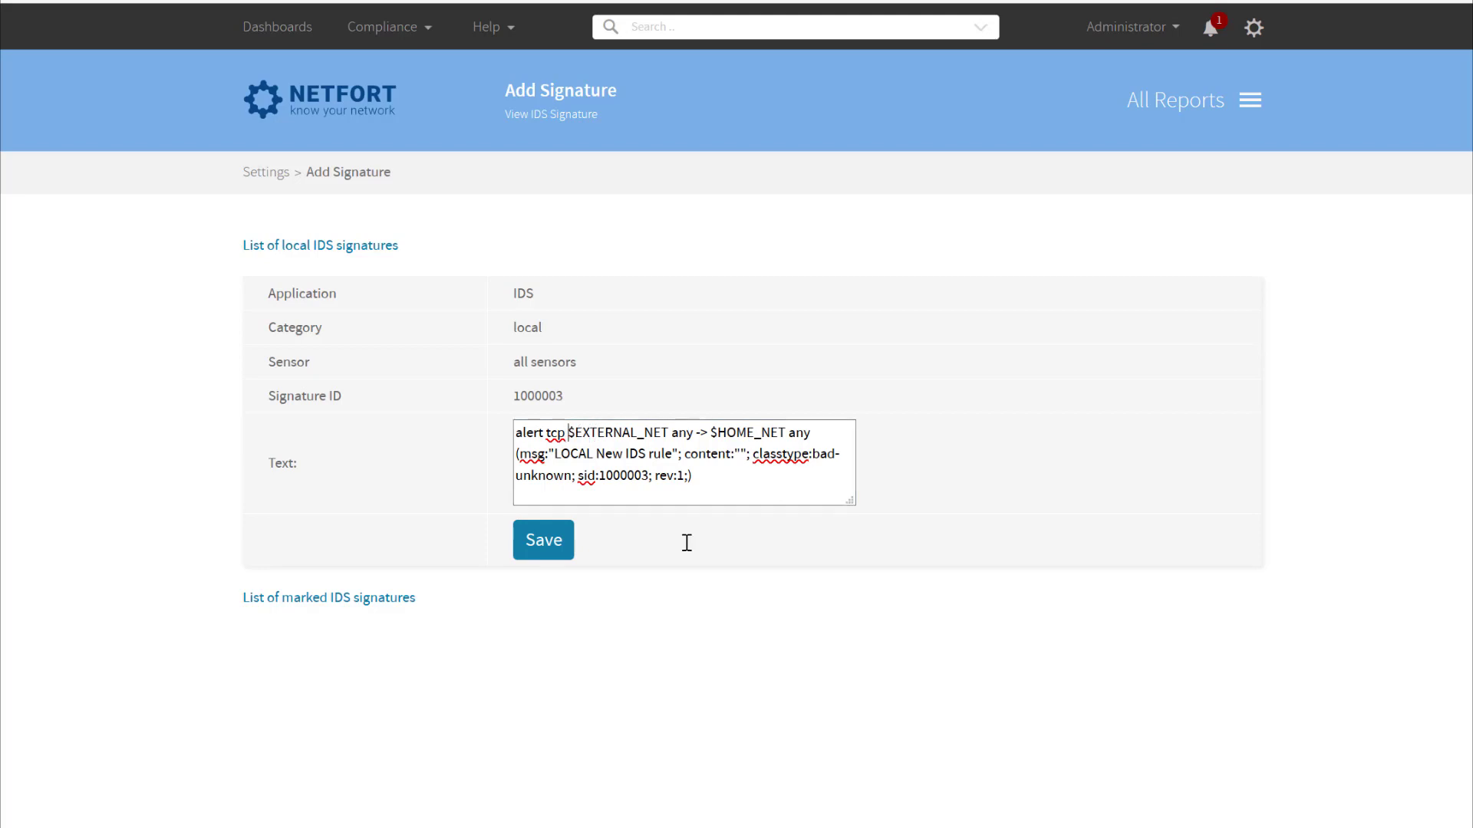
key(shift+Right)
key(shift+Right)
key(shift+Right)
key(shift+Right)
key(shift+Right)
key(shift+Right)
key(shift+Right)
key(shift+Right)
key(shift+Right)
key(shift+Right)
key(shift+Right)
key(shift+Right)
key(shift+Right)
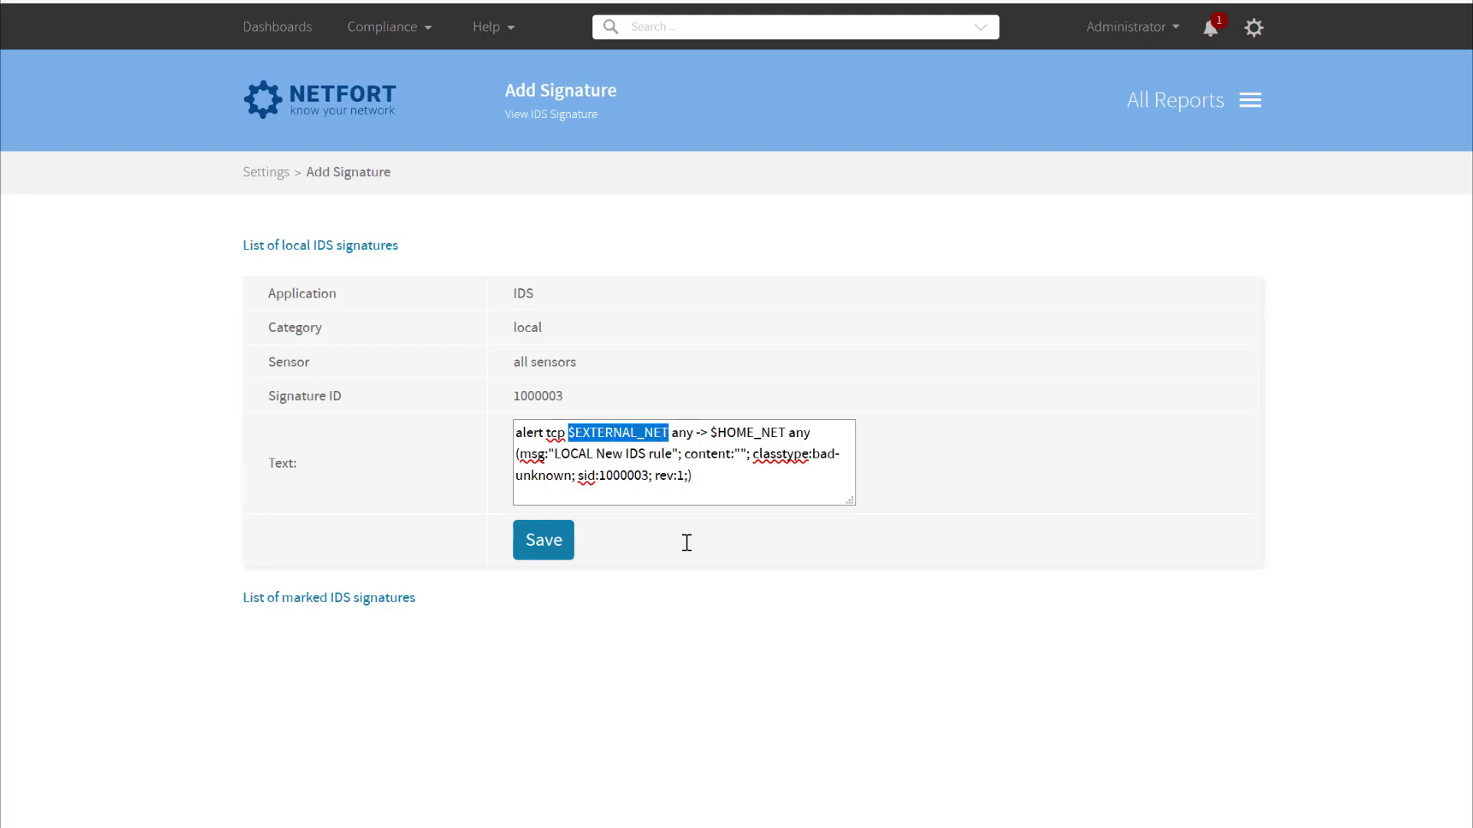
text(any)
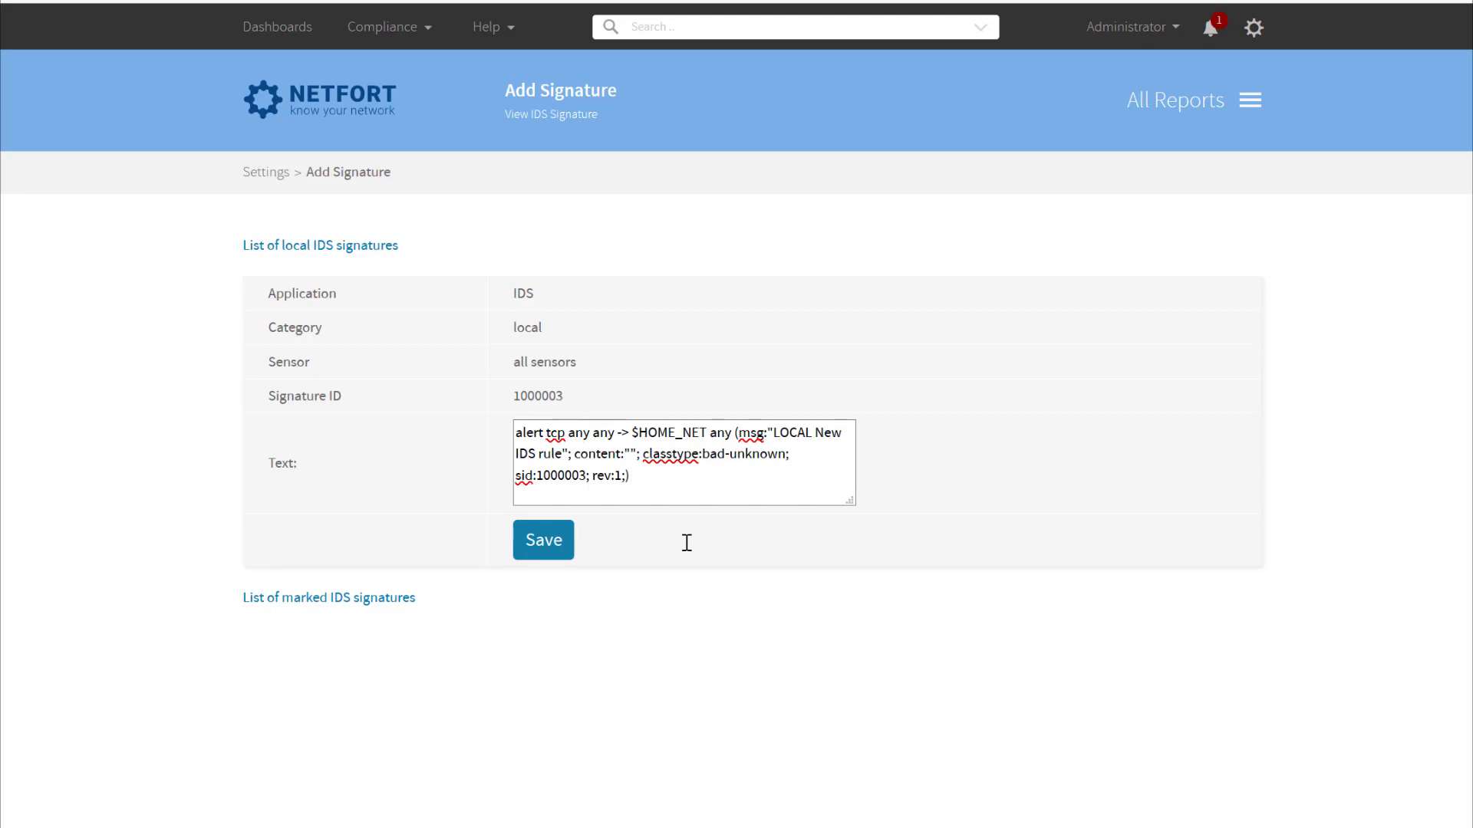
key(shift+Right)
key(shift+Right)
key(shift+Right)
key(shift+Right)
key(shift+Right)
key(shift+Right)
key(shift+Right)
key(shift+Right)
key(shift+Right)
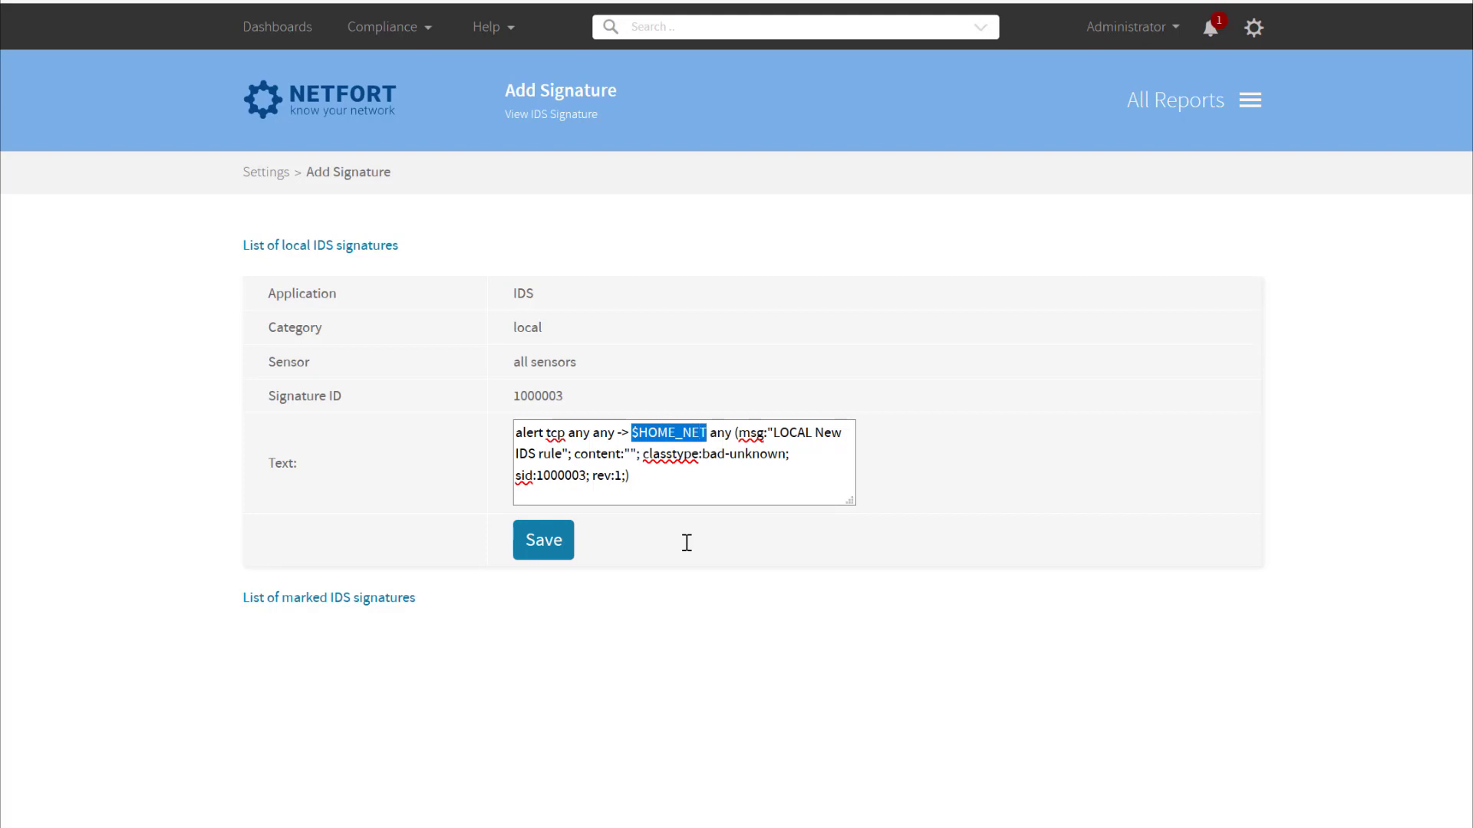
text(any)
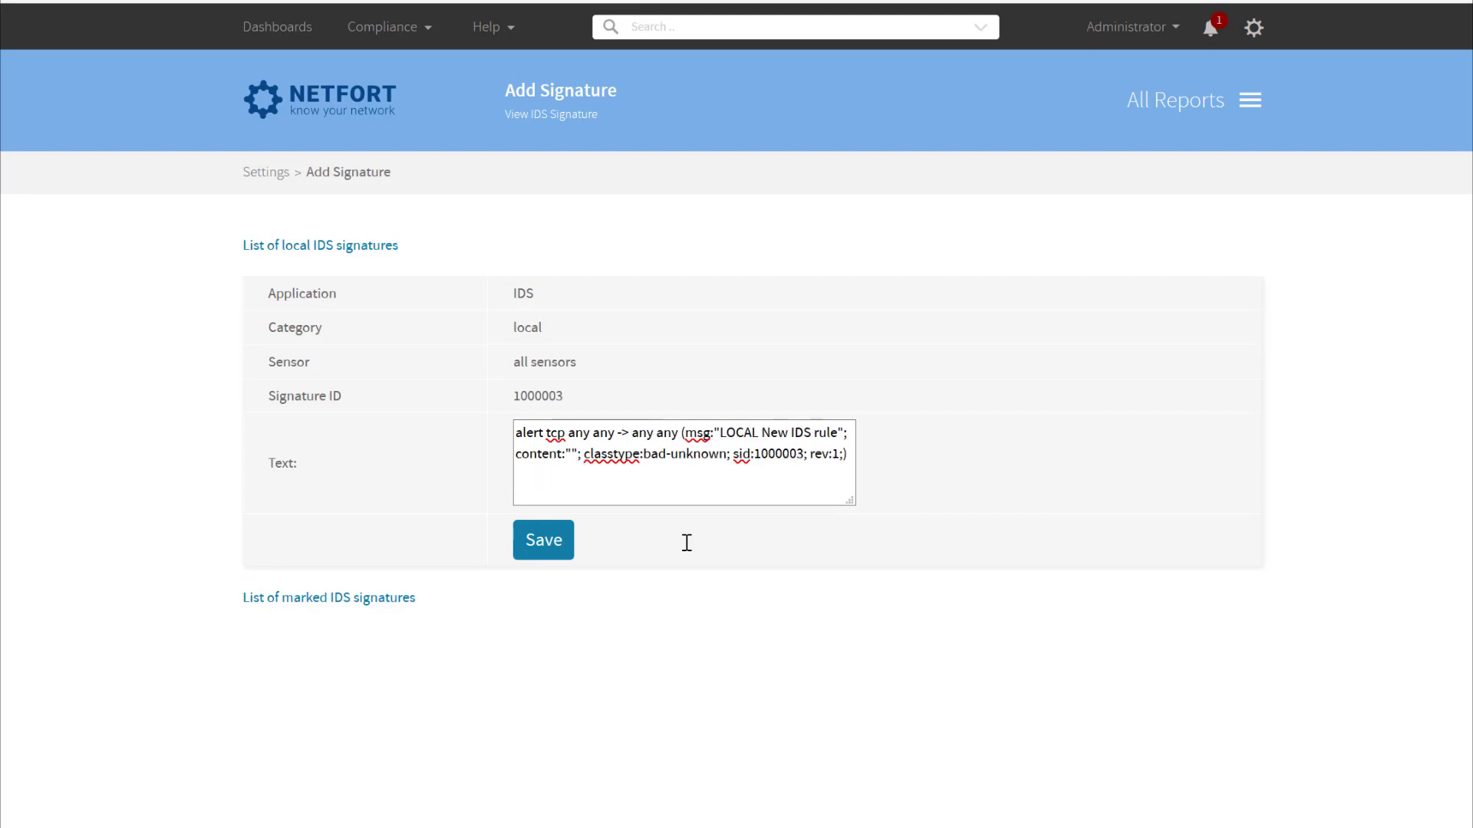
Step: Set the rule message to 'Text search' plus the target name, and the content match to that name
key(Right)
key(Delete)
key(Delete)
key(Delete)
key(Delete)
key(Delete)
key(Delete)
key(Delete)
key(Delete)
key(Delete)
key(Delete)
key(Delete)
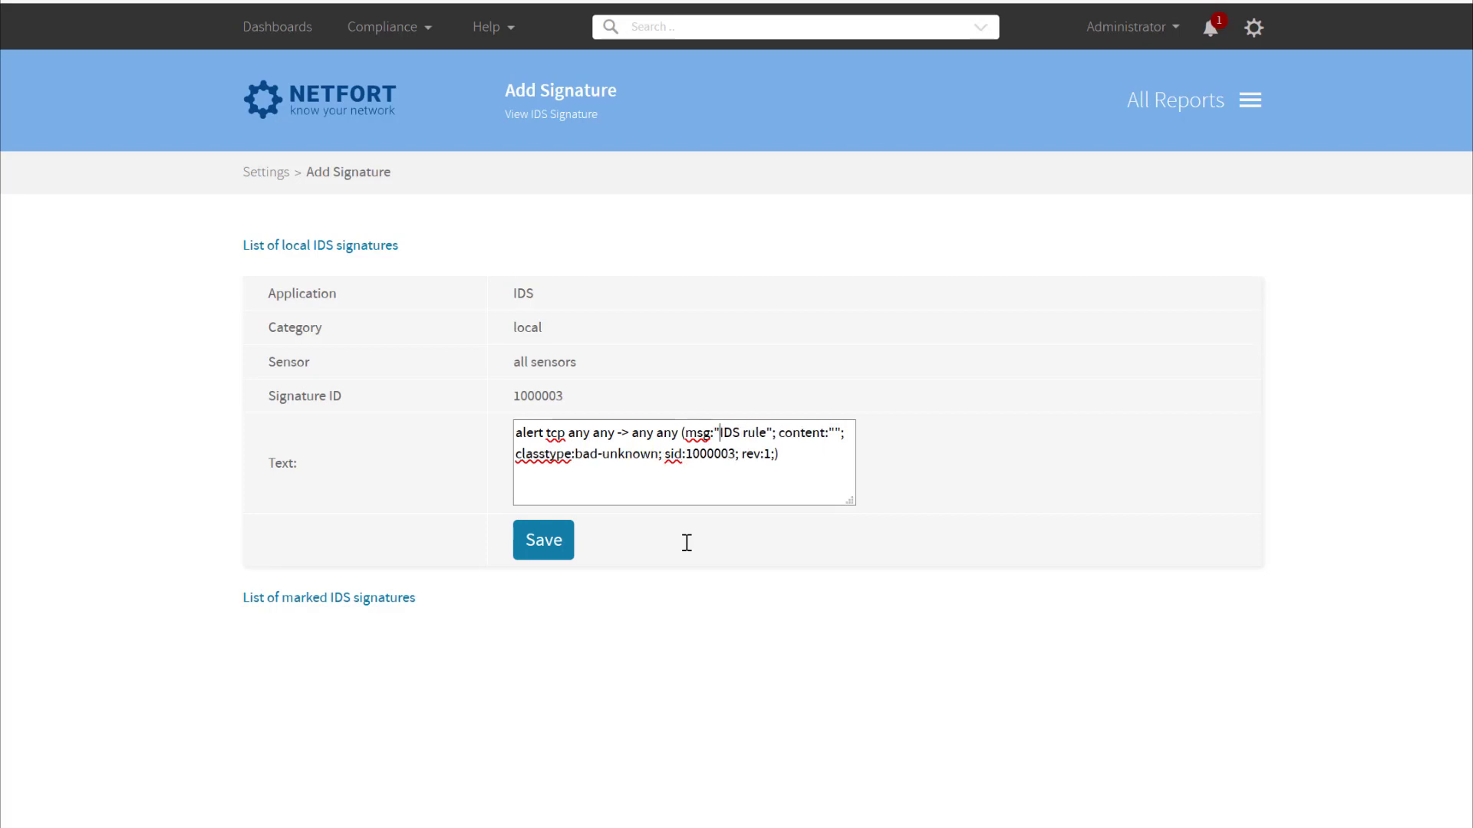
key(Delete)
key(Delete)
key(Delete)
key(Delete)
key(Delete)
key(Delete)
key(Delete)
text(Text search )
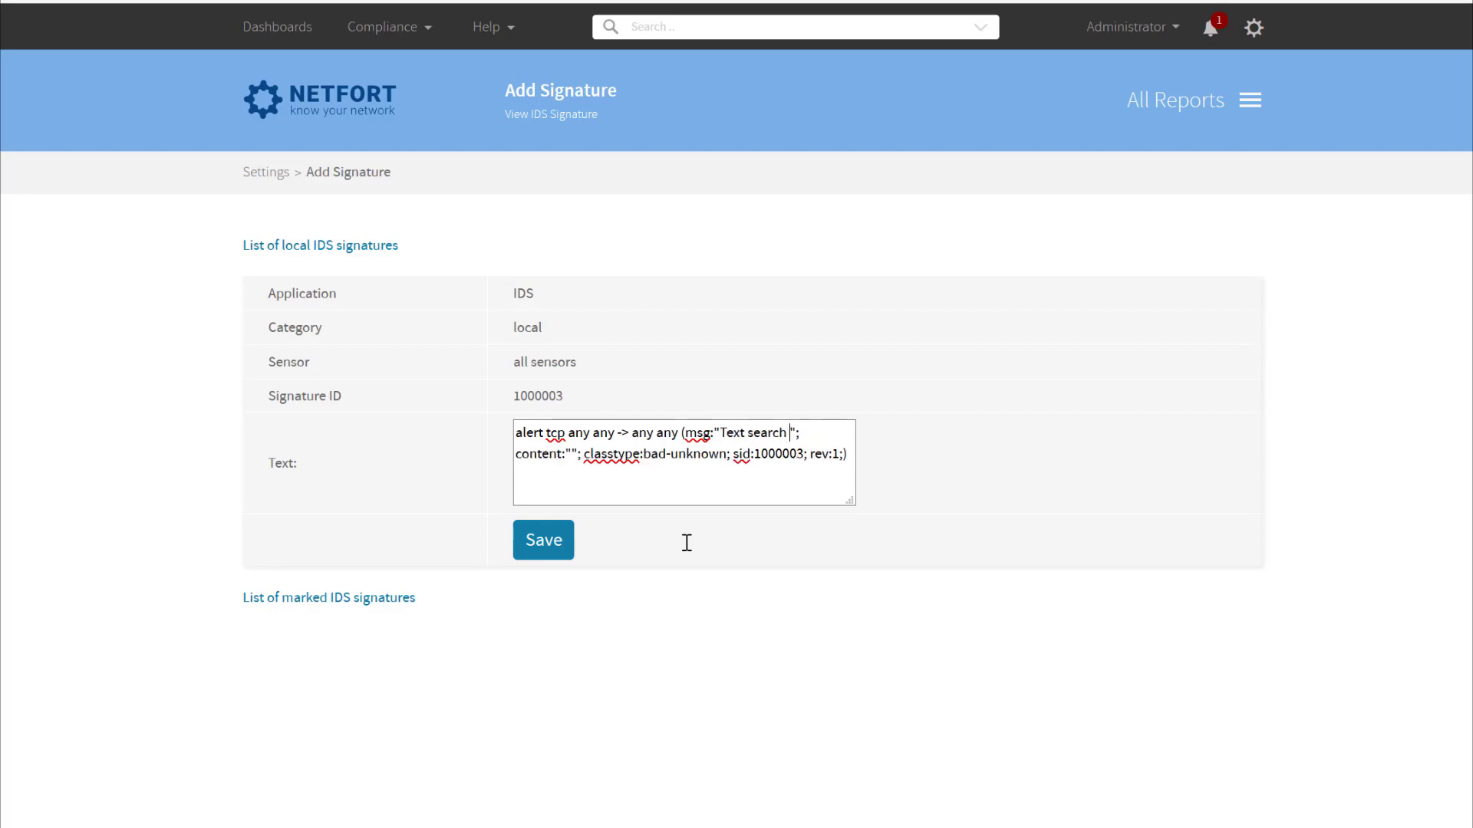
text(Darragh)
key(Right)
key(Right)
key(Right)
key(Right)
key(Right)
key(Right)
key(Right)
key(Right)
text(darragh)
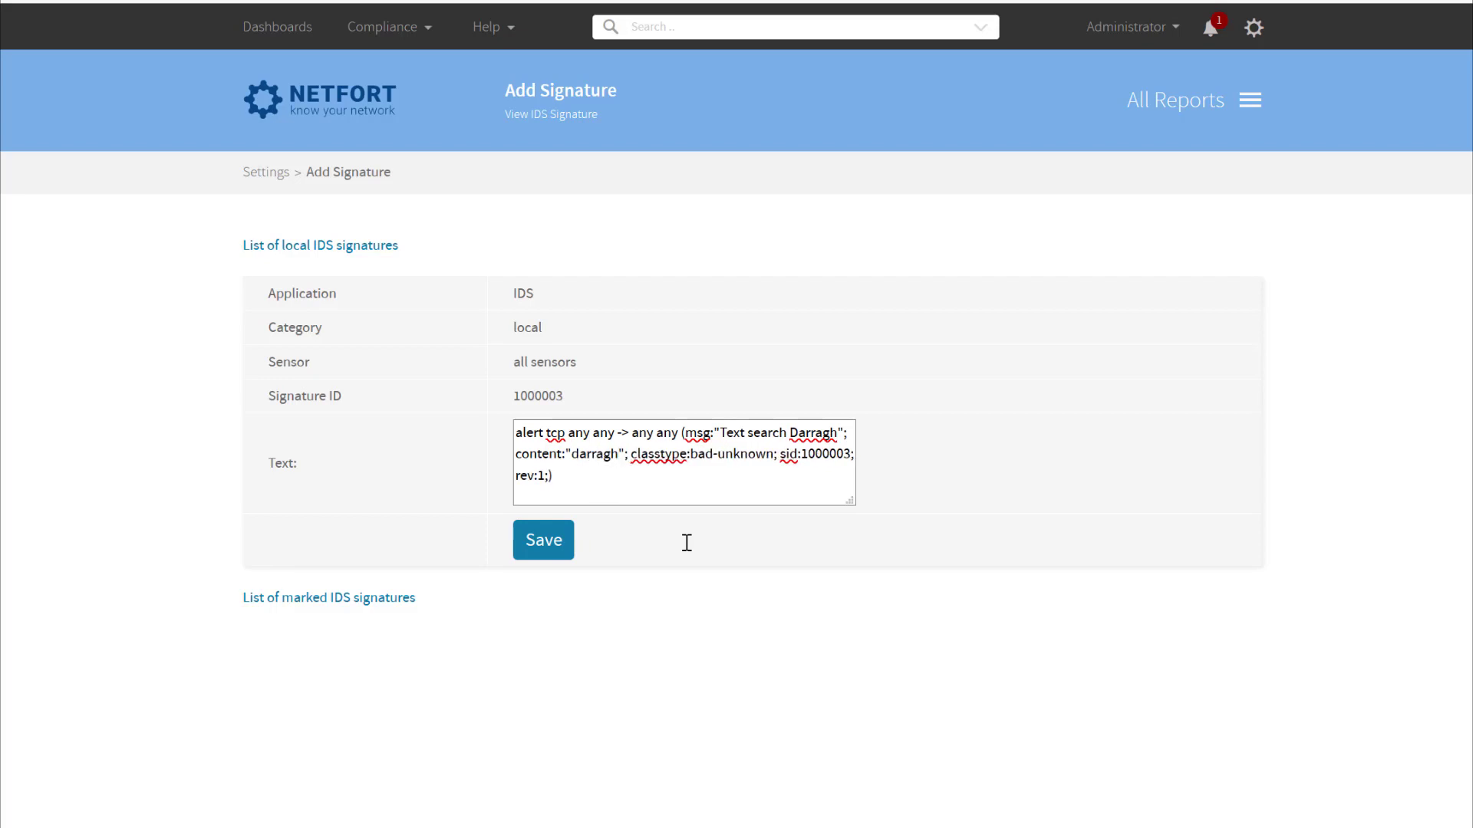
key(Right)
key(Right)
key(Right)
key(Right)
key(Right)
key(Right)
key(Right)
key(Right)
key(Right)
key(Right)
key(Right)
key(Right)
key(Right)
key(Right)
key(Right)
key(Right)
key(Right)
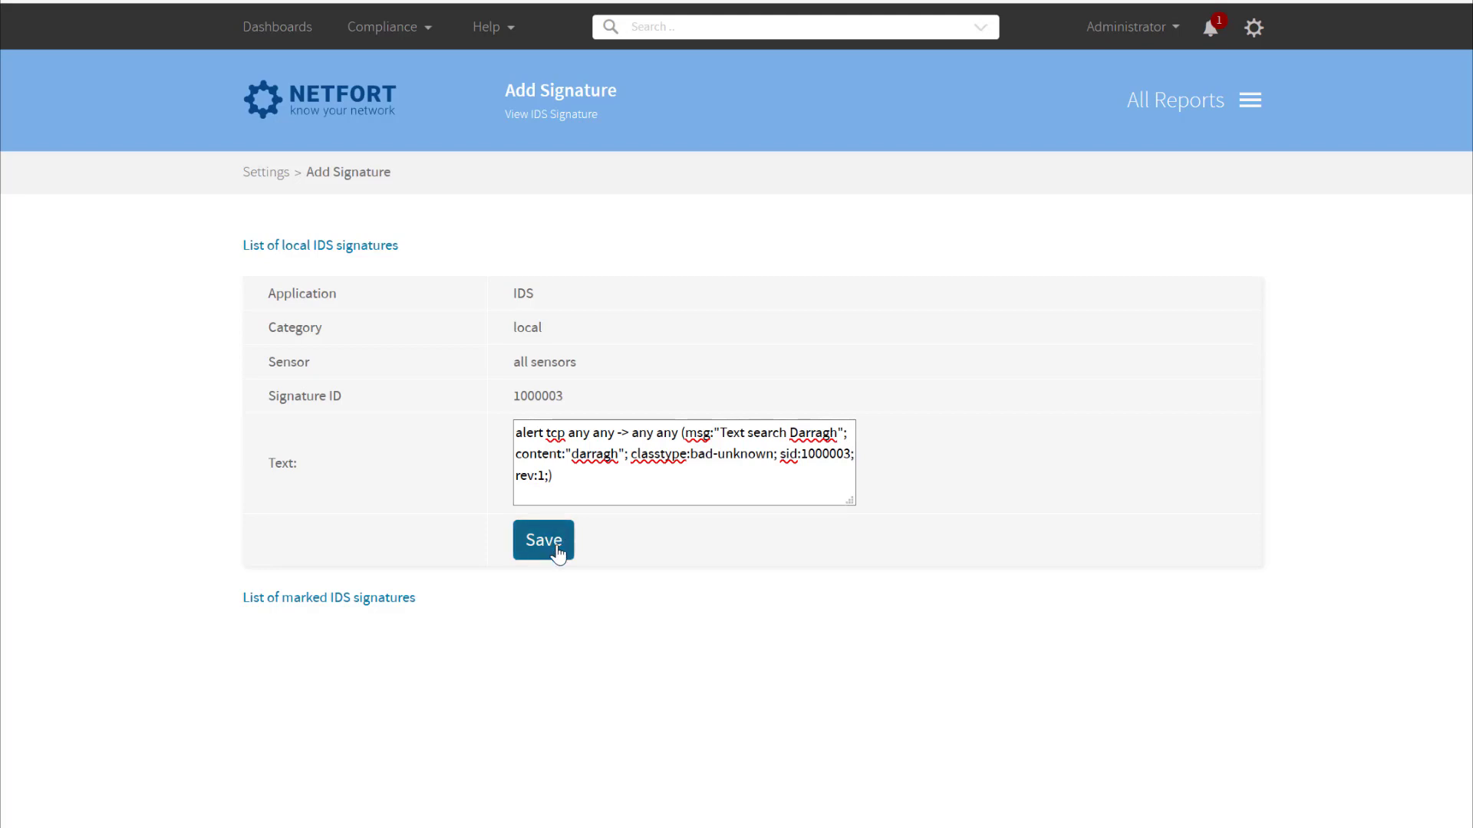
Step: Save signature 1000003 and go back to the traffic dashboard
click(591, 482)
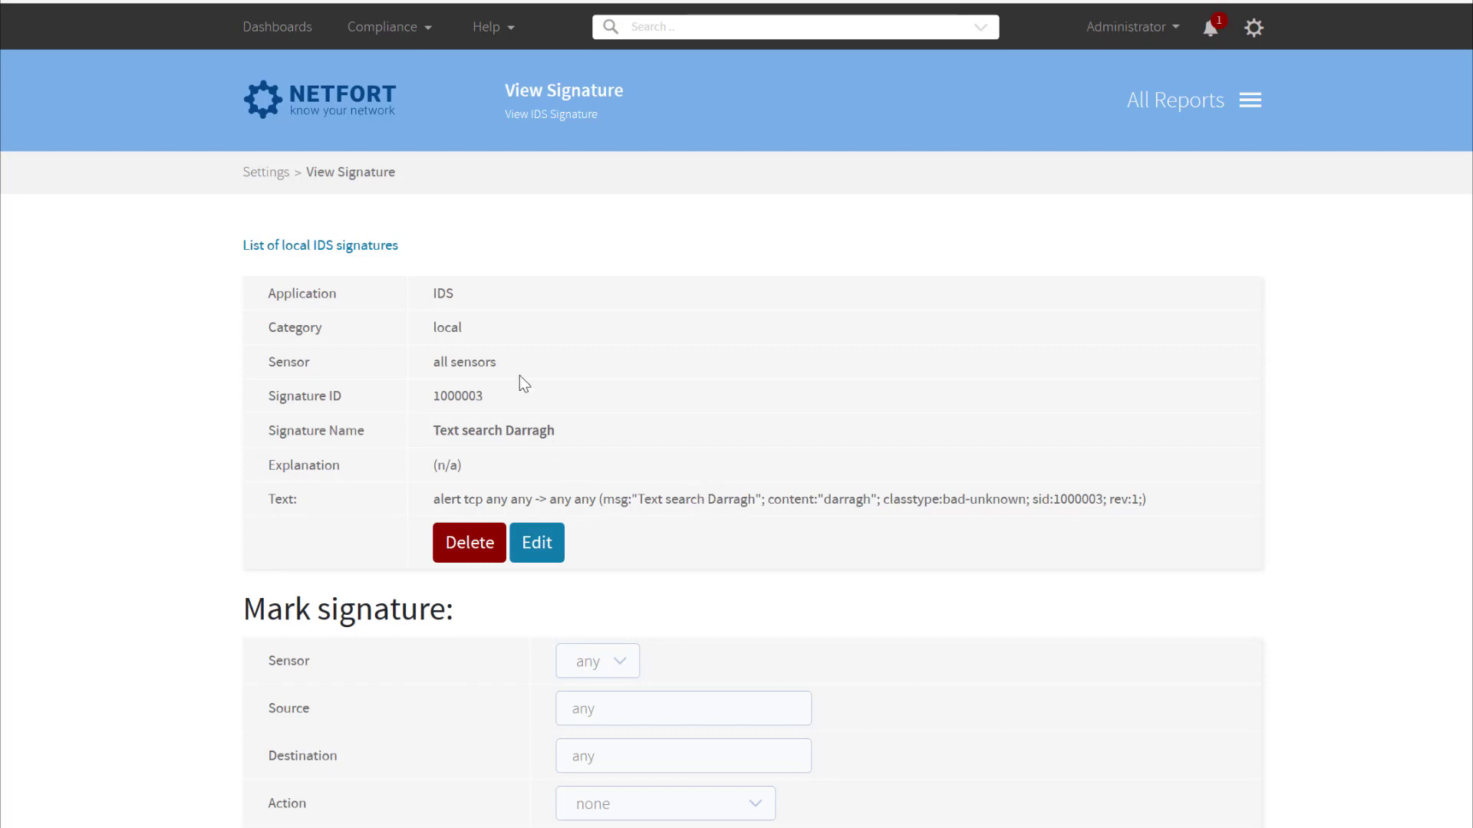
click(353, 119)
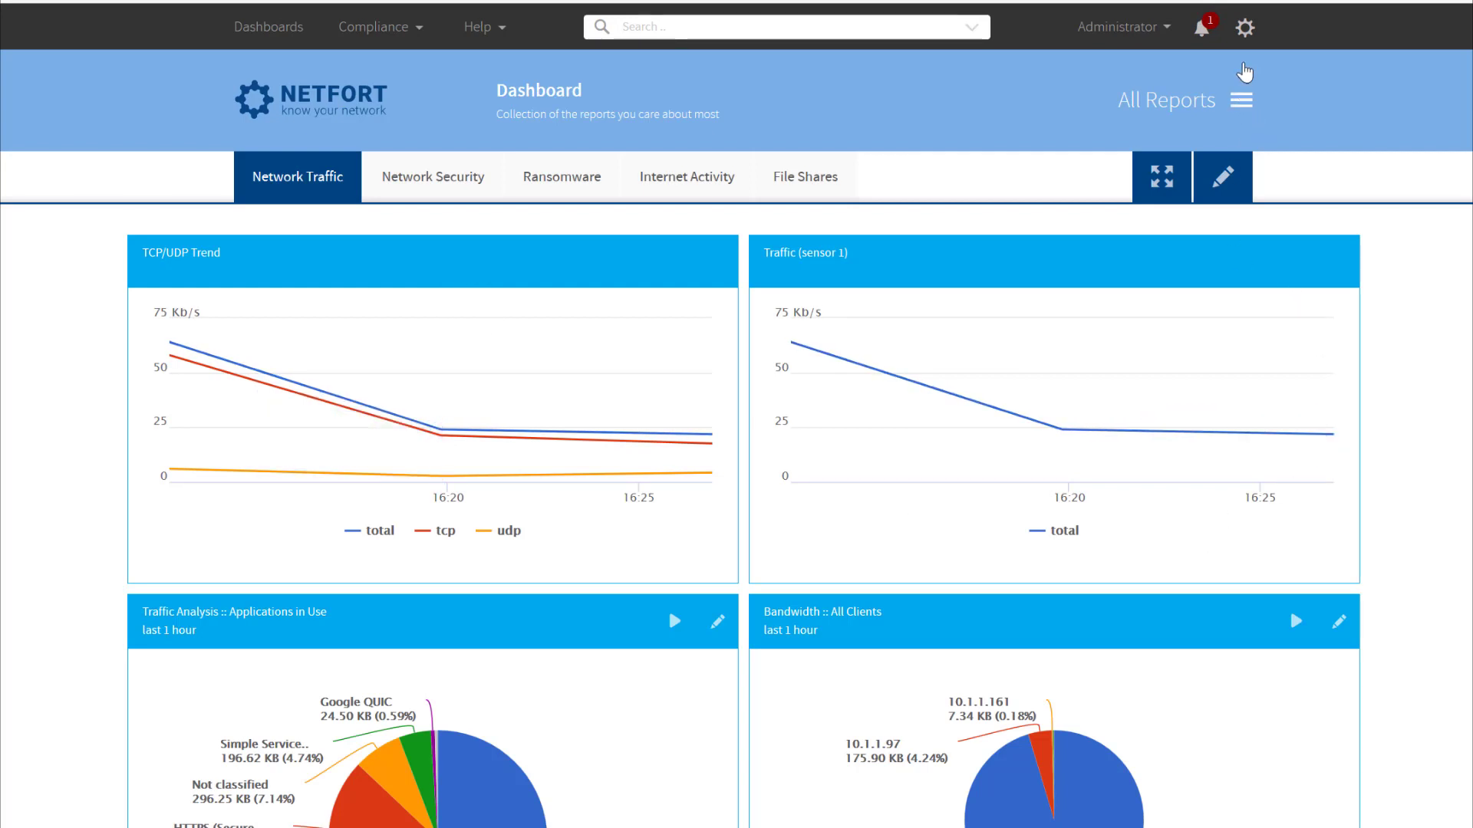
Step: Upload the Wireshark capture file (324.75 KB, 1137 packets) on the PCAP Files page
click(1248, 46)
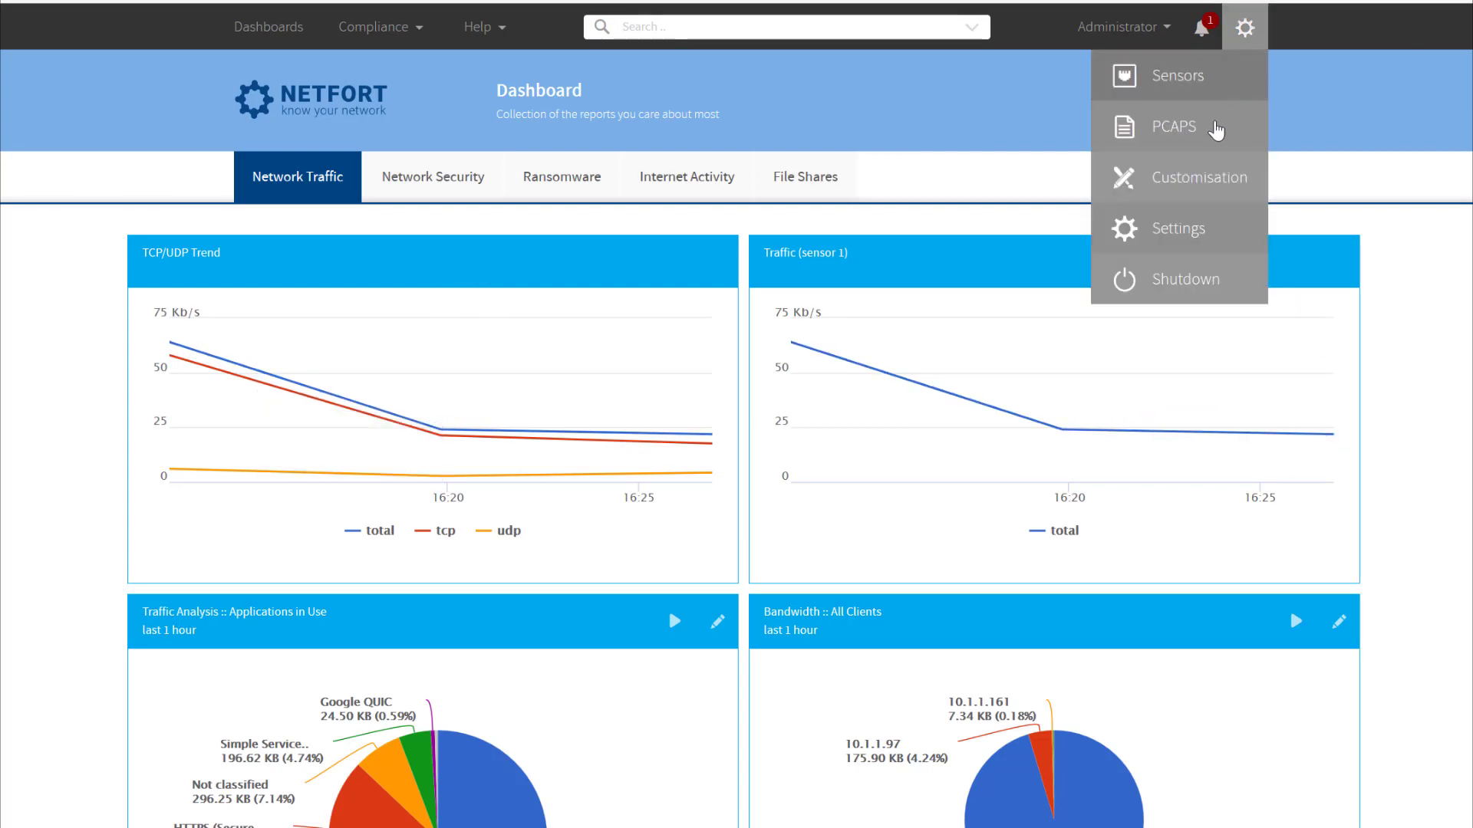
click(1212, 130)
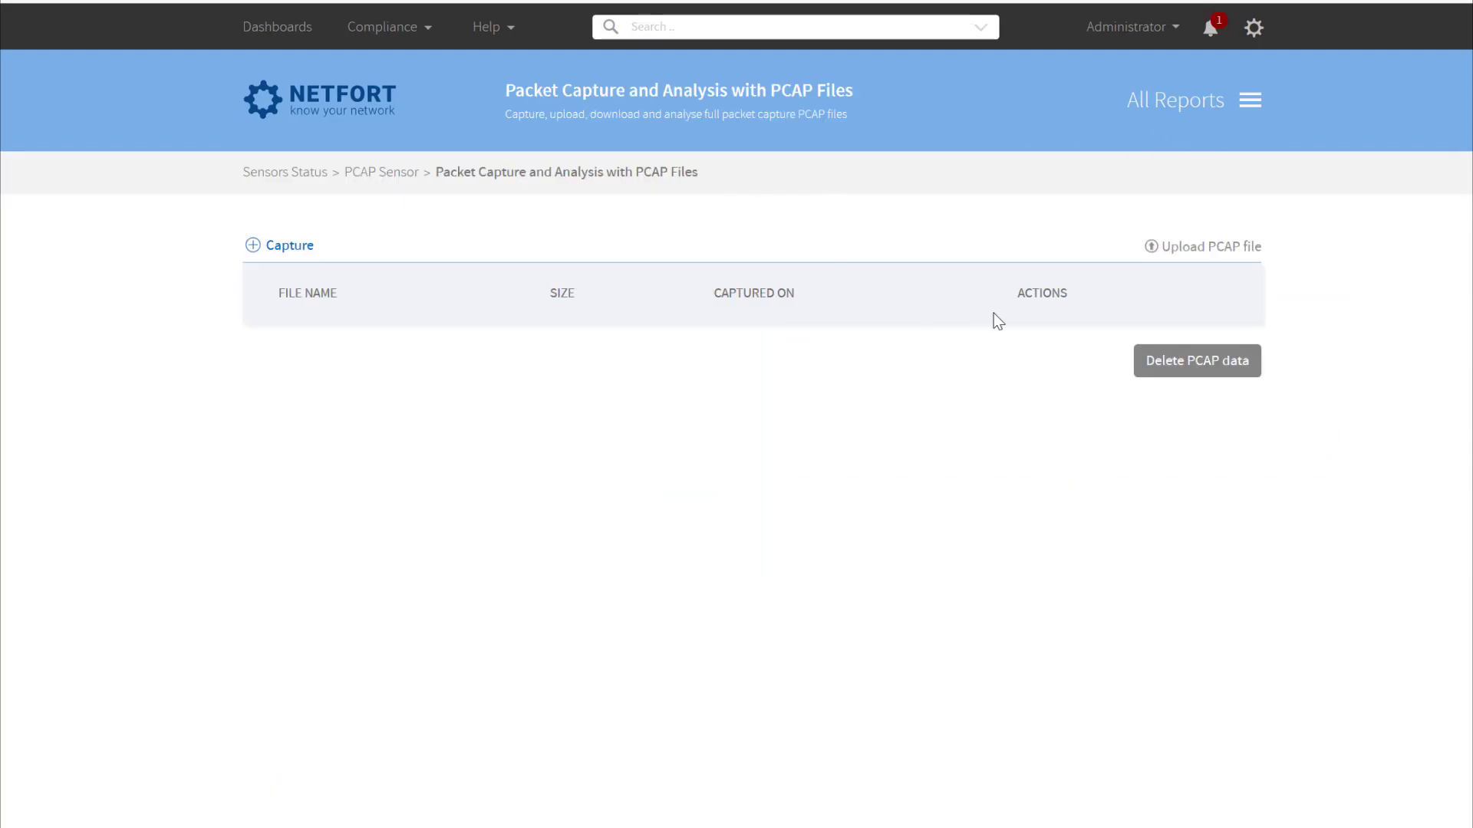
click(1188, 252)
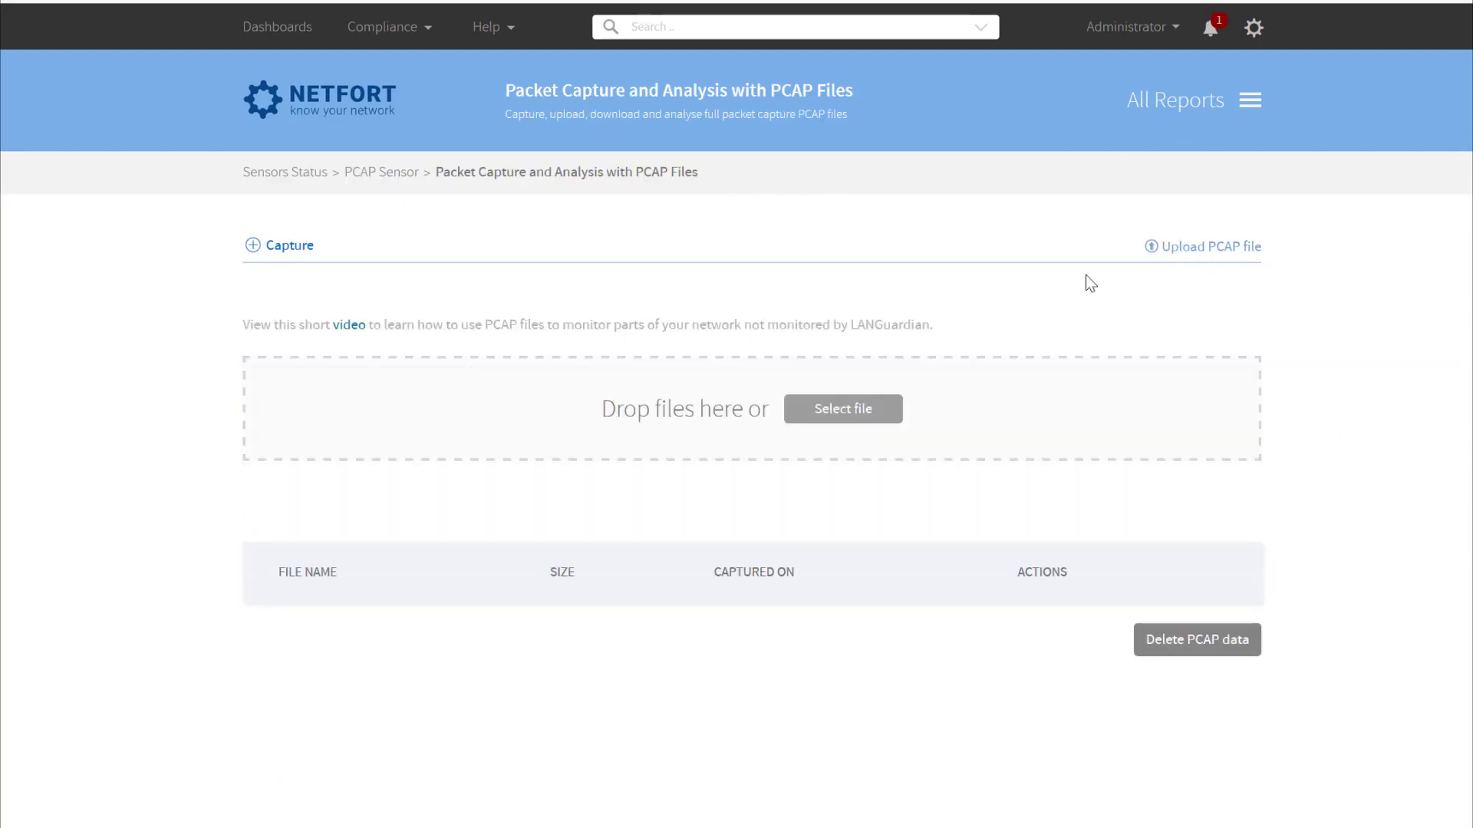
click(863, 413)
click(154, 116)
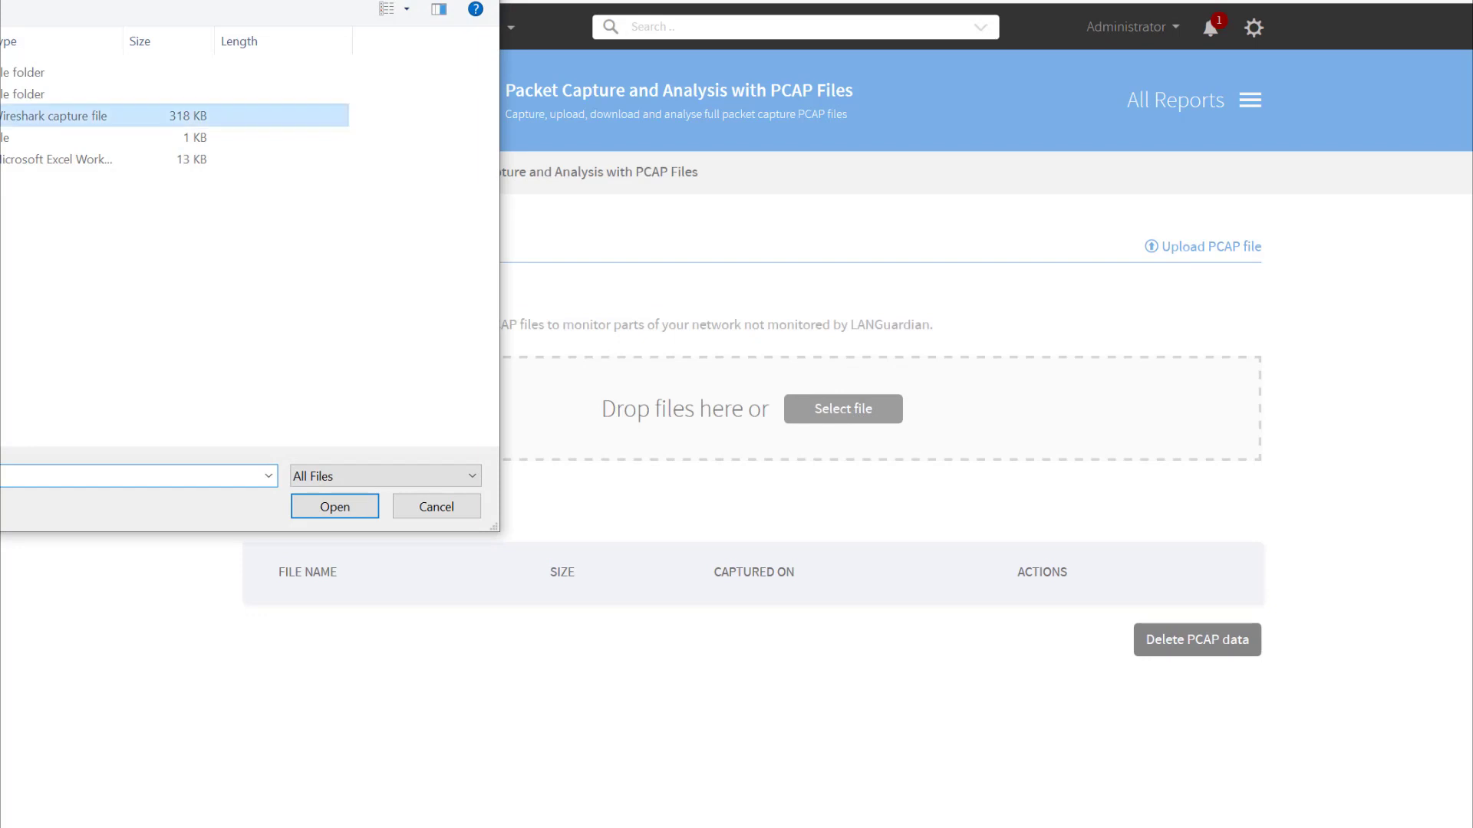
key(Return)
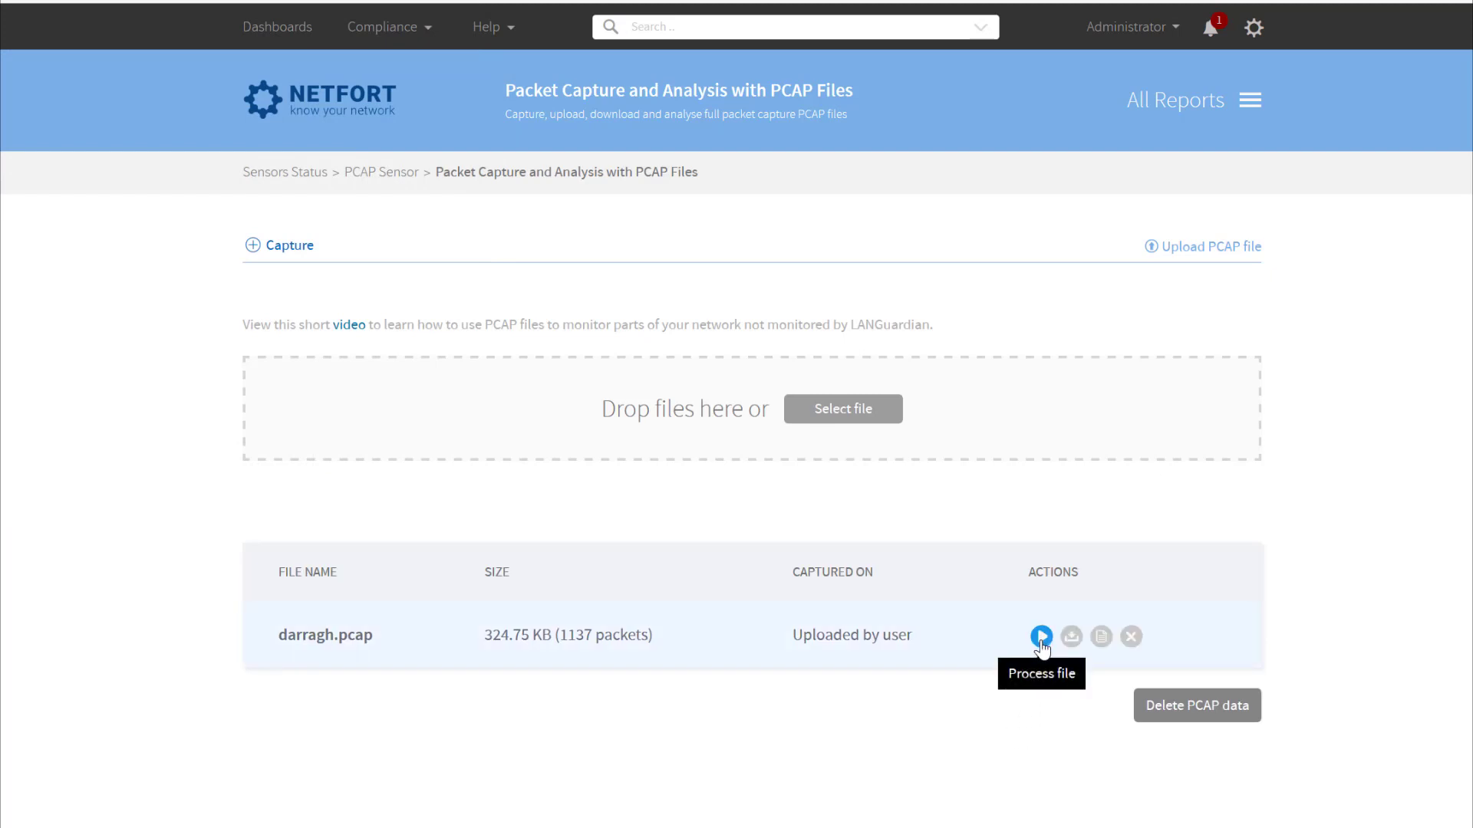
Step: Start processing the uploaded 1137-packet capture file from its Actions column
click(1041, 638)
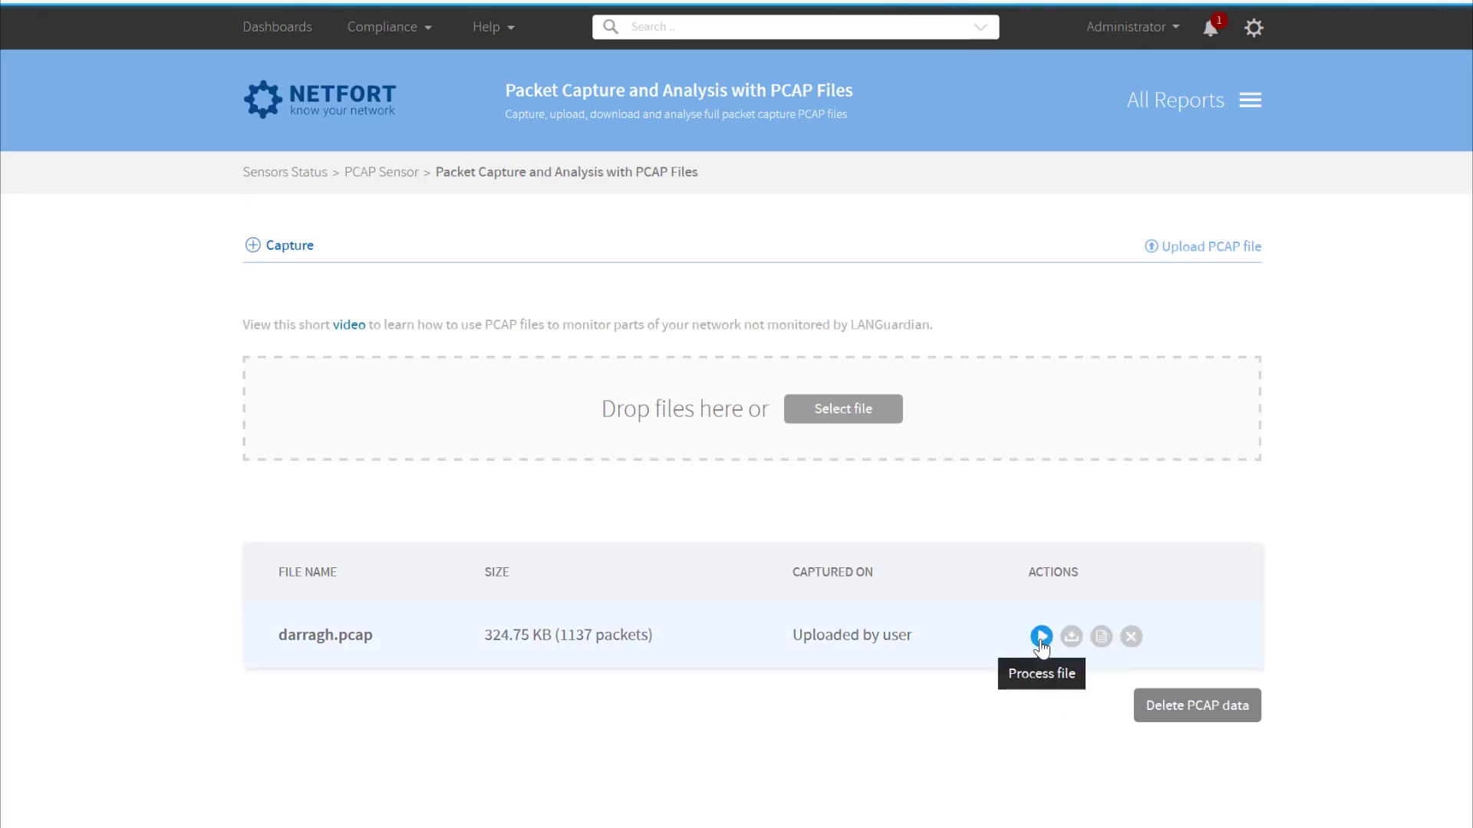
click(1041, 647)
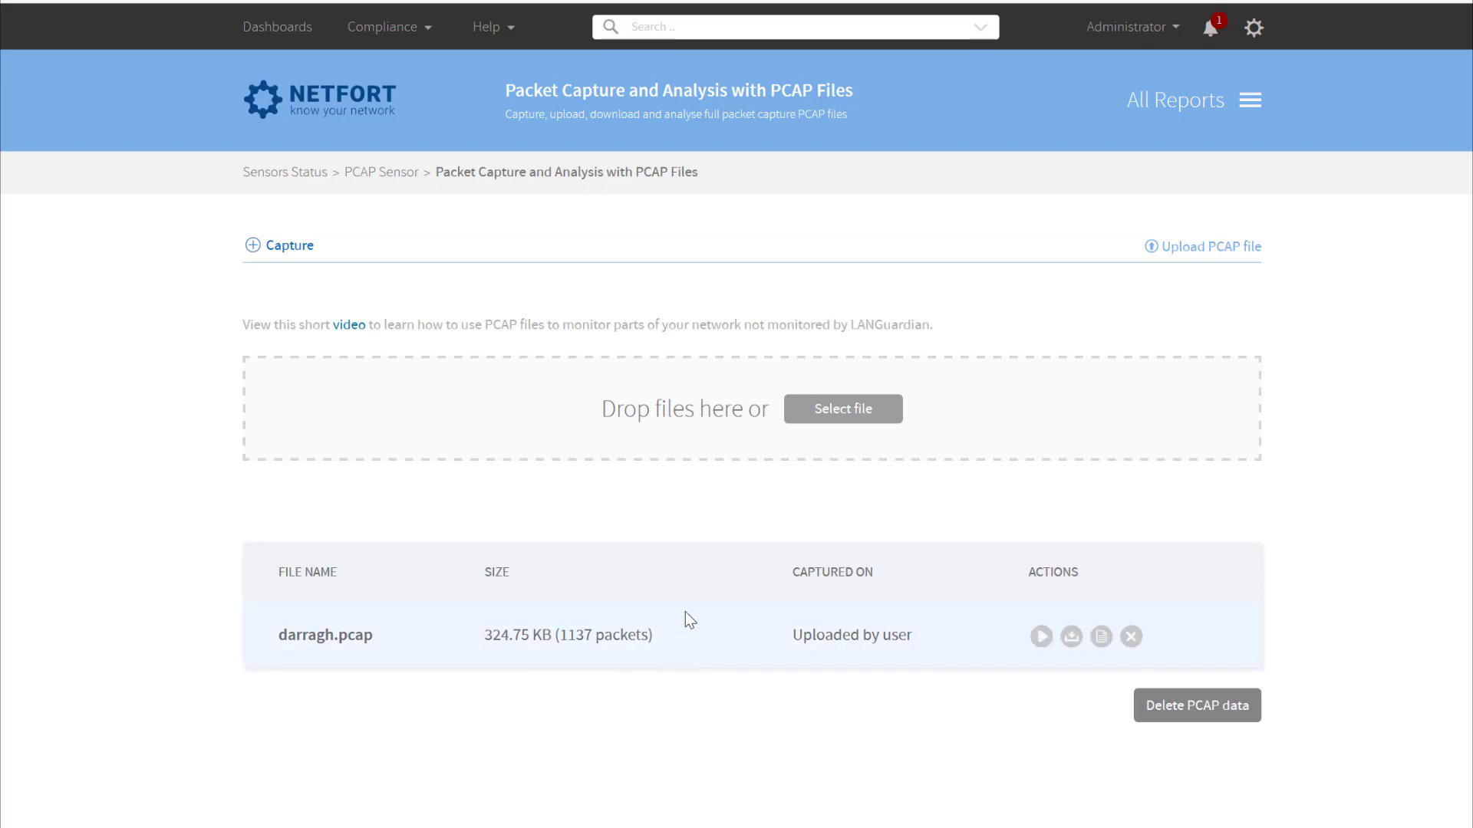
Step: Open Top Network Events filtered to sensor 2: PCAP Sensor, showing 3 text-search hits
click(373, 112)
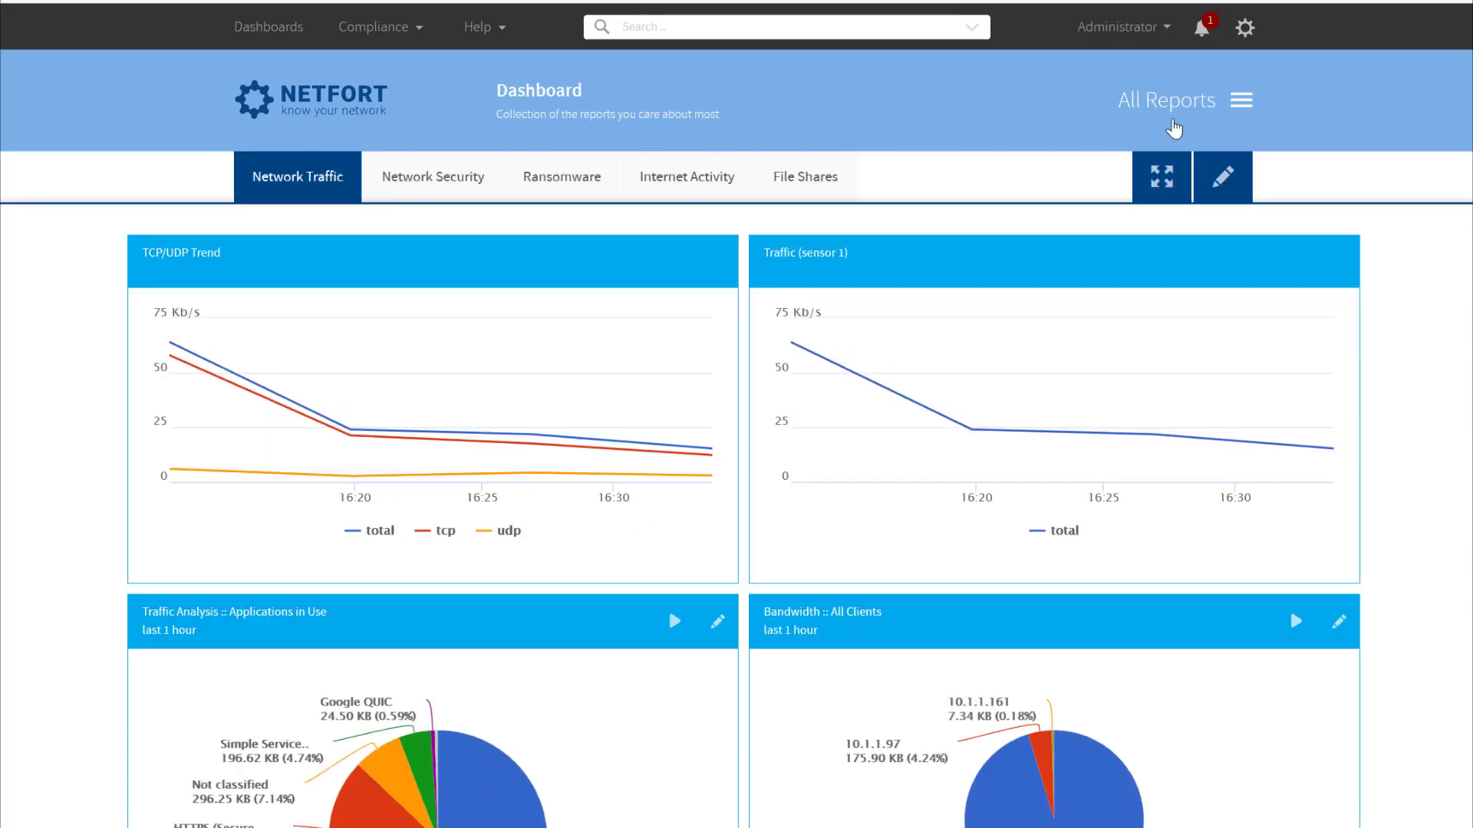
click(1230, 108)
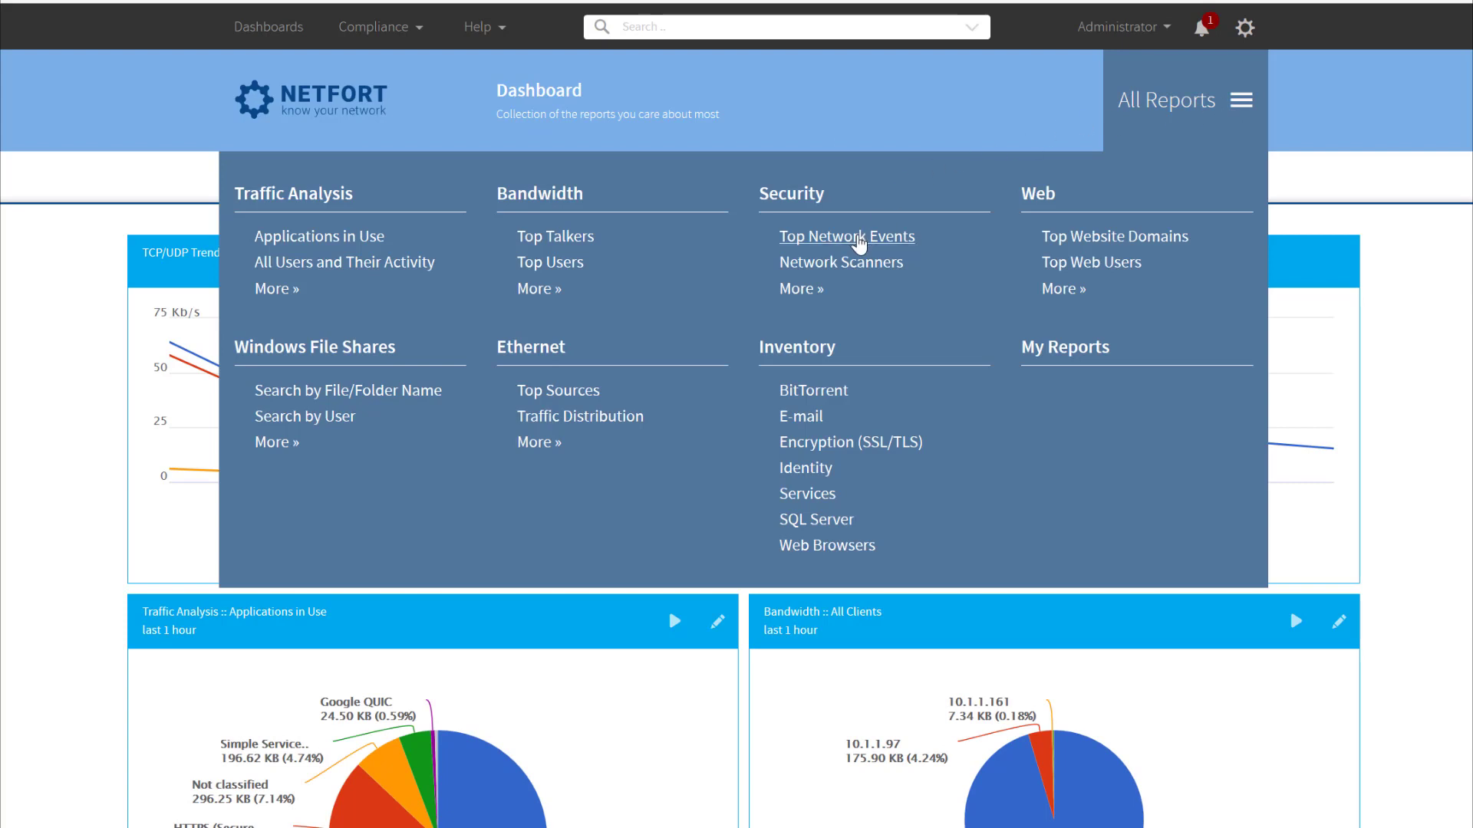
click(858, 238)
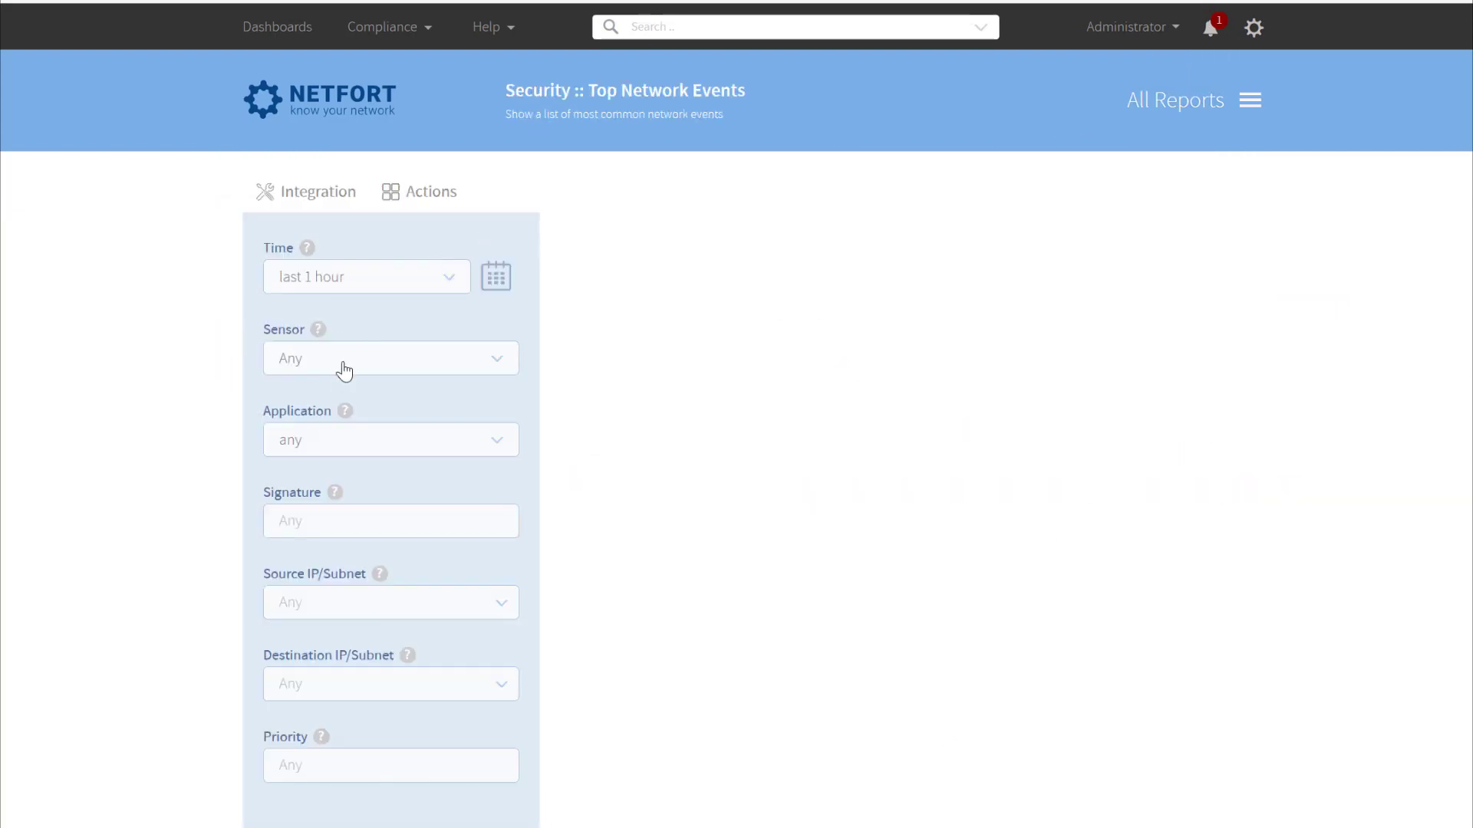
click(335, 368)
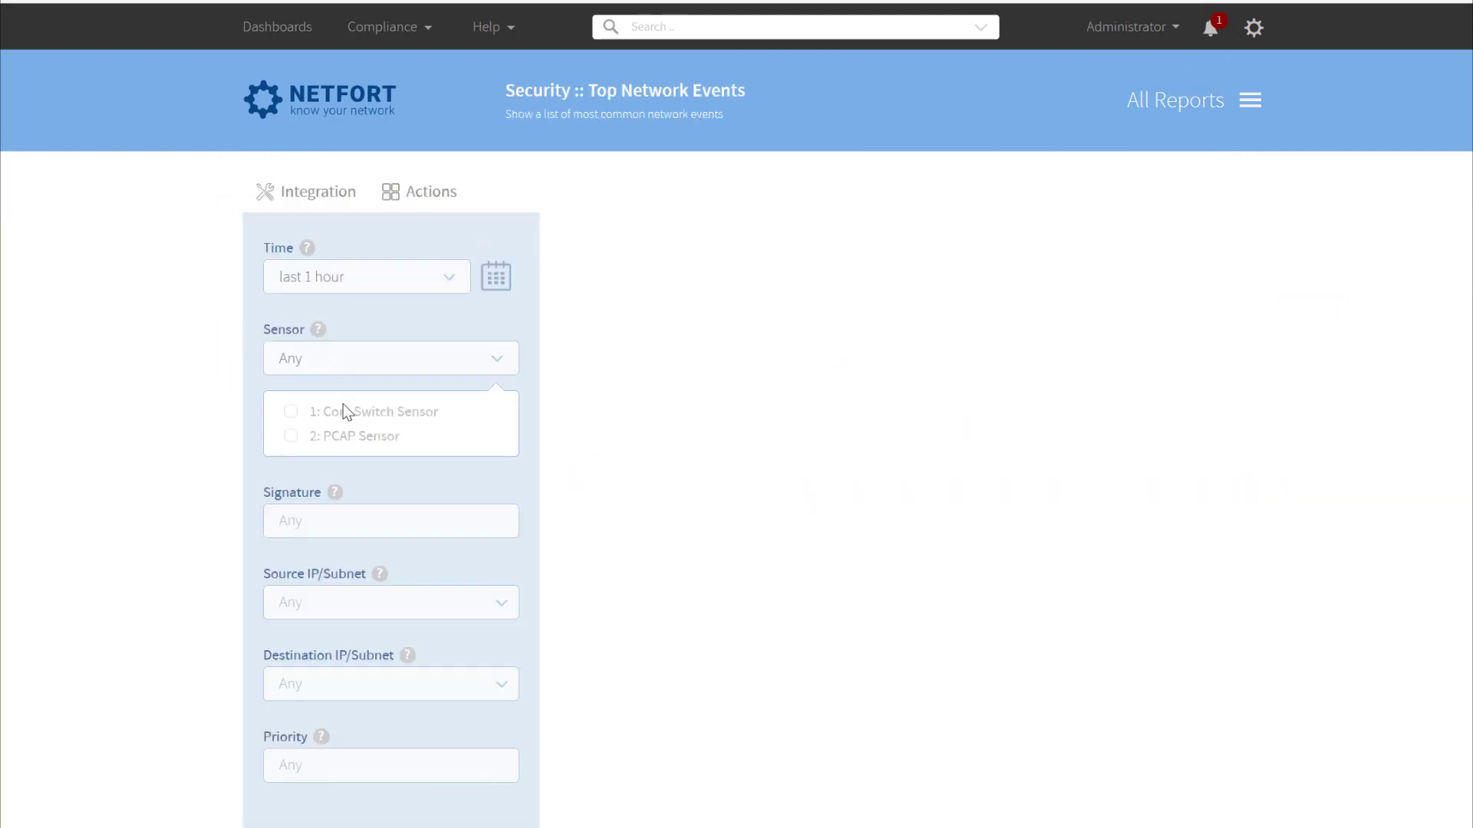
click(297, 439)
click(643, 448)
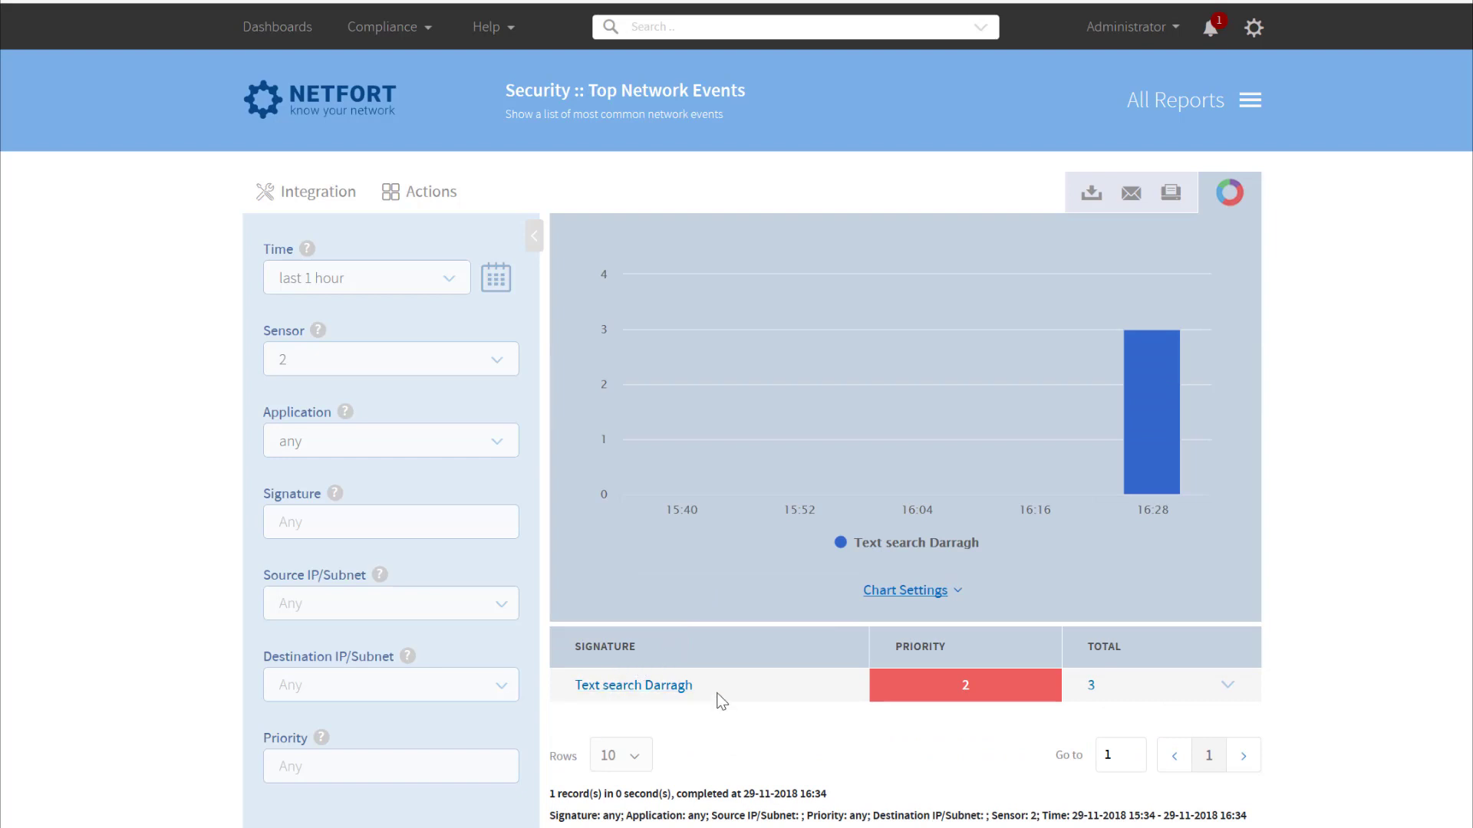
Step: List the three matching events and view the first event's raw packet, 10.1.1.156 to 10.1.1.97 port 445
click(1093, 685)
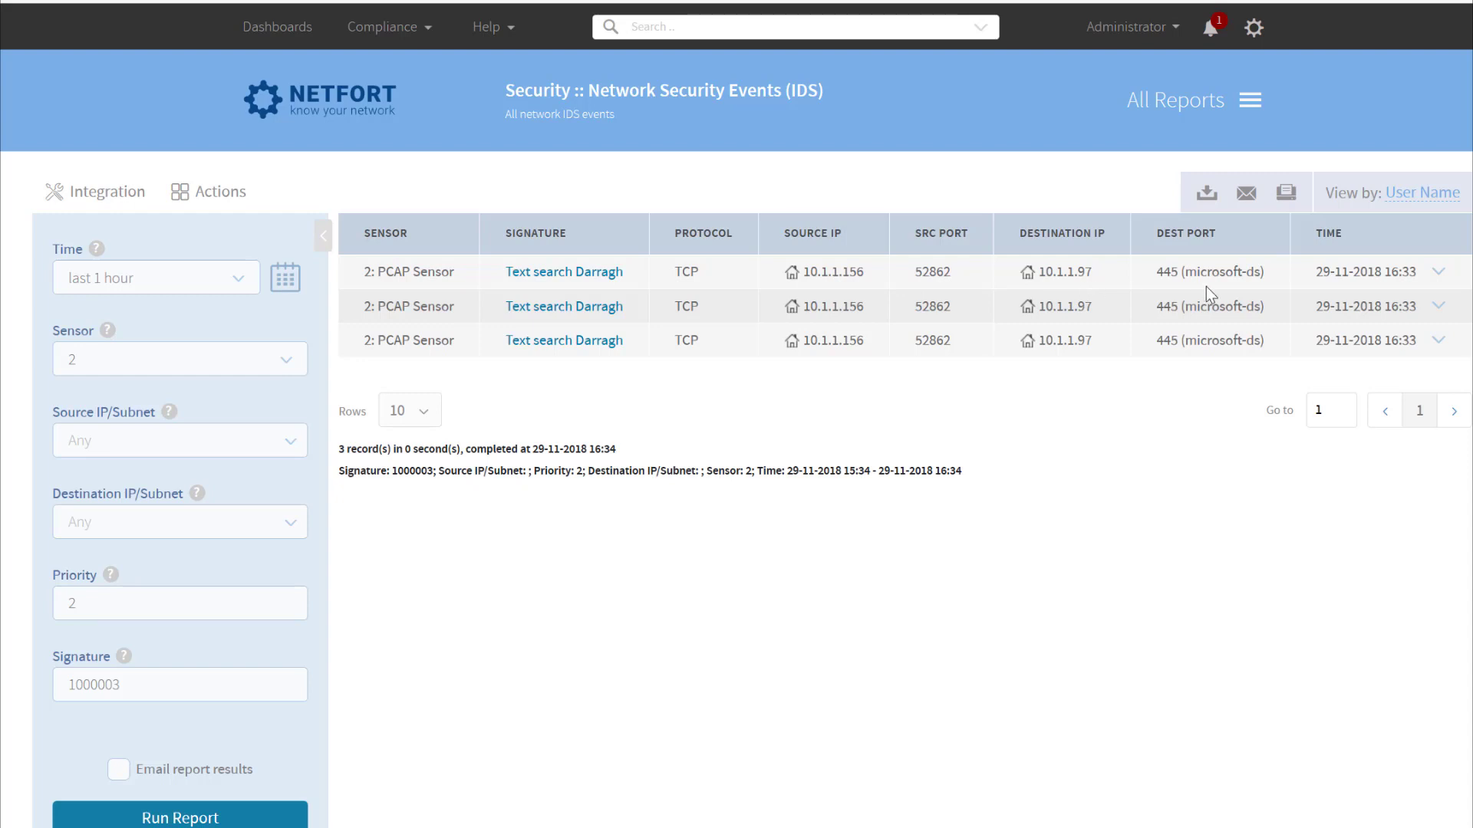
click(1439, 275)
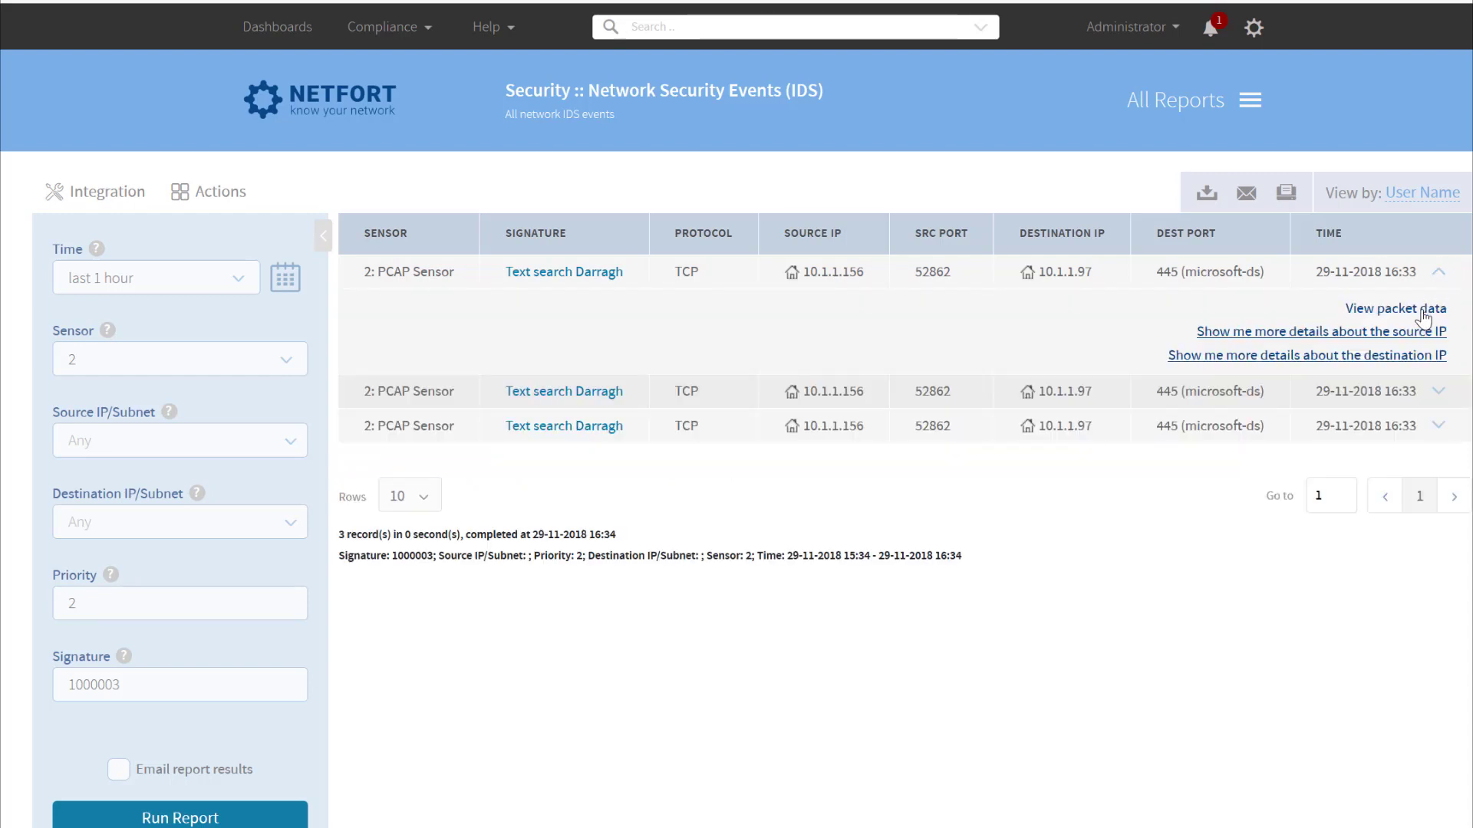
click(1424, 310)
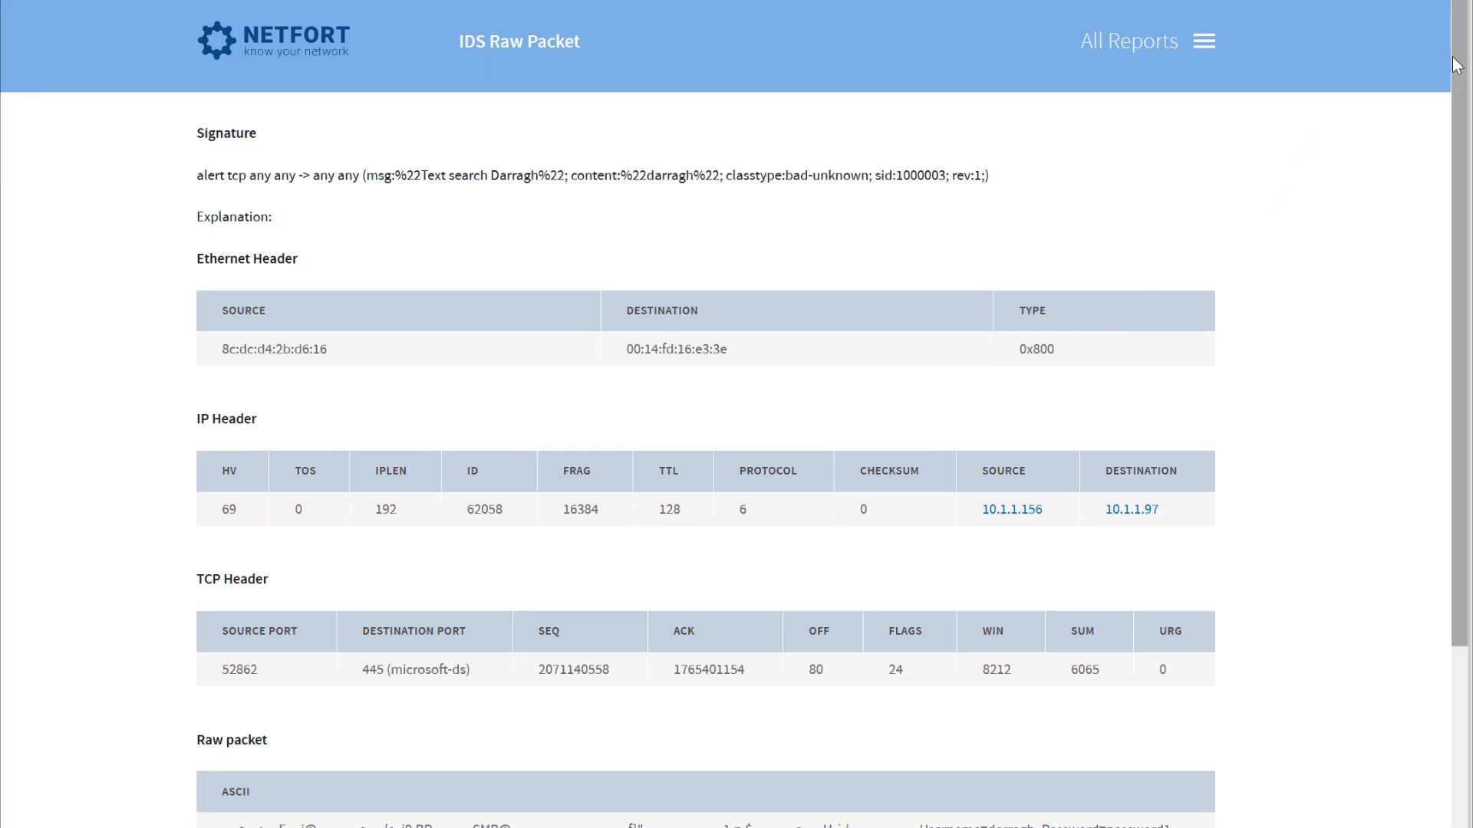
Step: Highlight the cleartext username after Username= in the raw packet's ASCII row
scroll(1452, 68, down, 5)
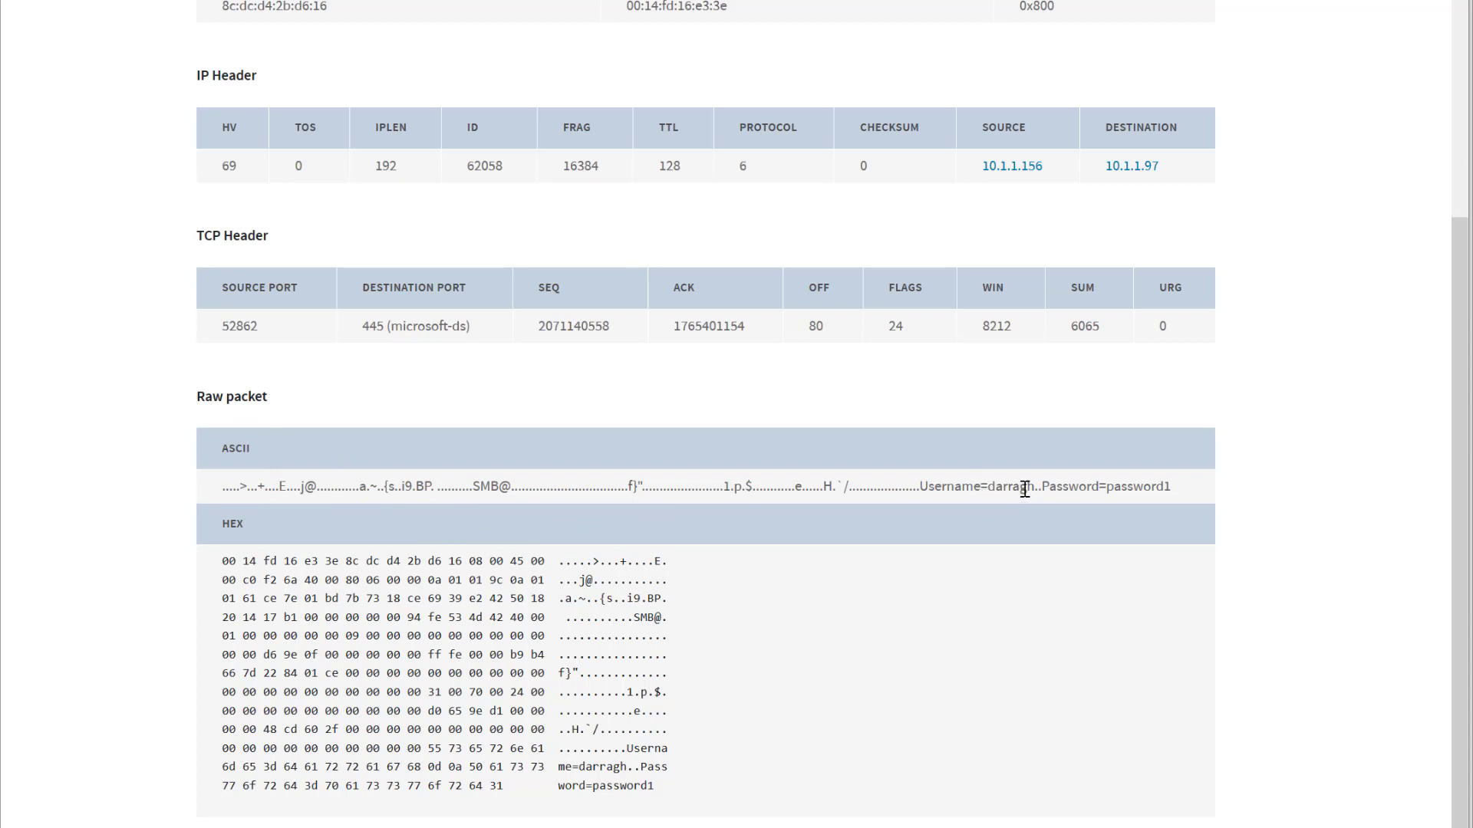
drag(1037, 486, 991, 487)
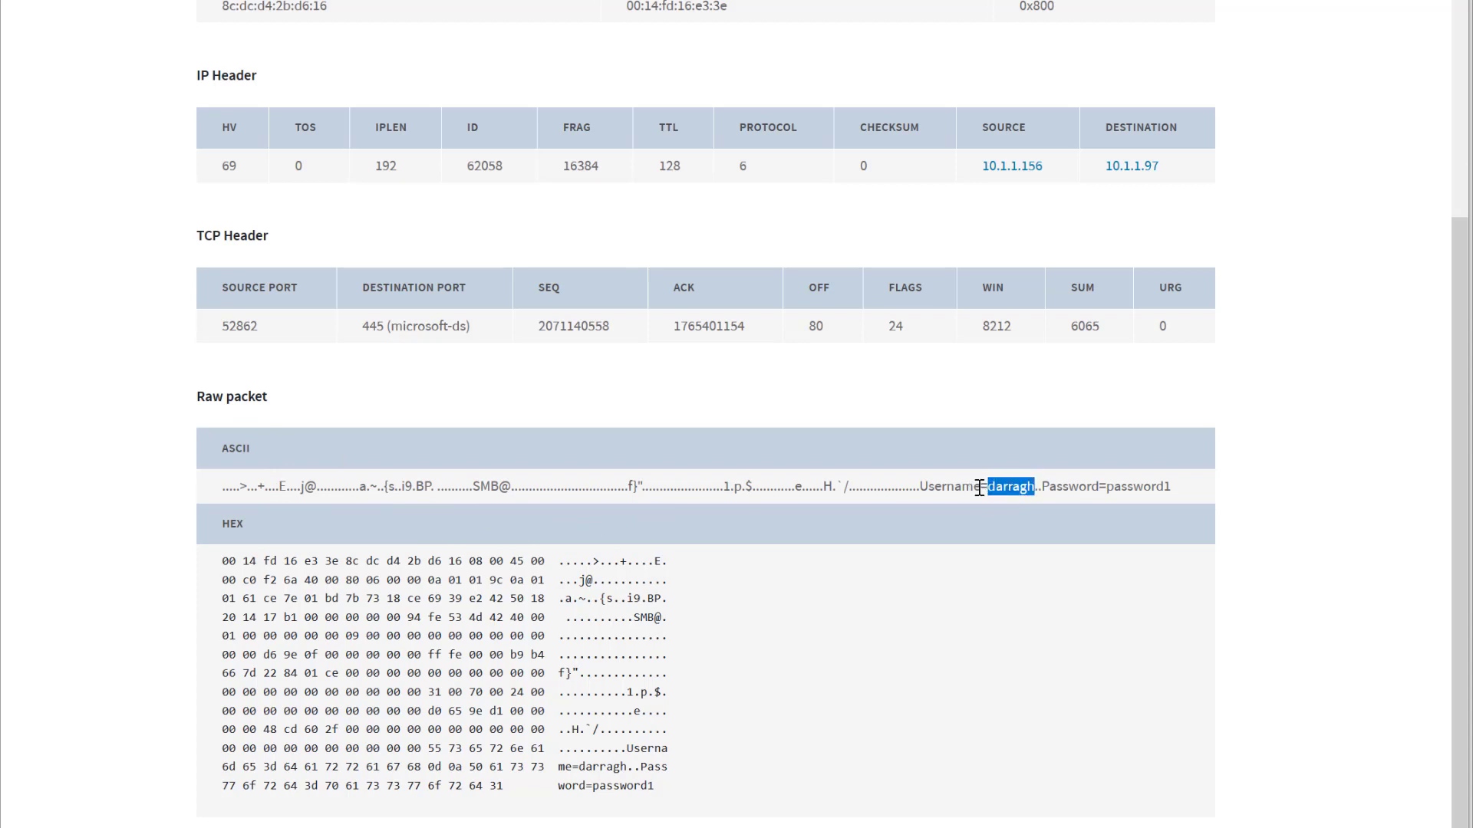